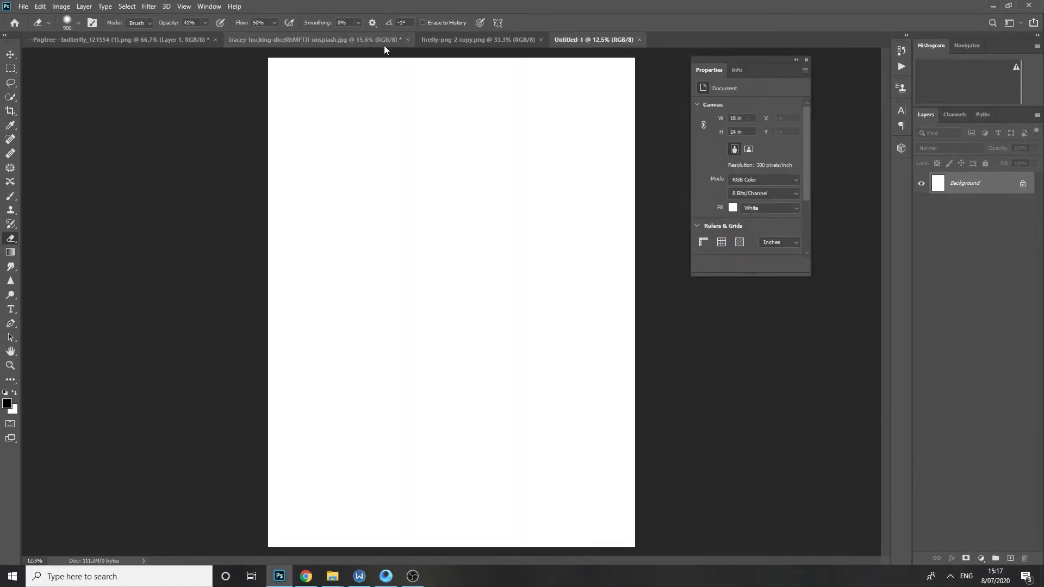
Step: Create a 5400 × 7200 px, 300 ppi document and place the woman's photo in it as Layer 1
click(385, 45)
mouse_move(567, 310)
mouse_down()
mouse_move(480, 371)
mouse_move(517, 370)
mouse_up()
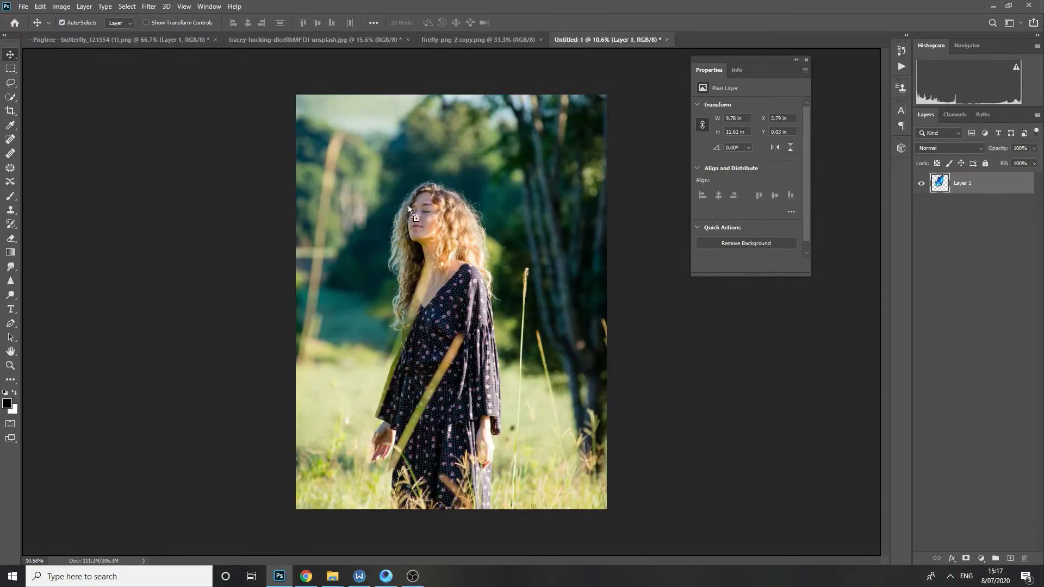
Step: Add a Color Lookup adjustment using the NightFromDay 3D LUT
drag(408, 204, 409, 206)
click(981, 558)
click(979, 488)
click(767, 108)
click(805, 459)
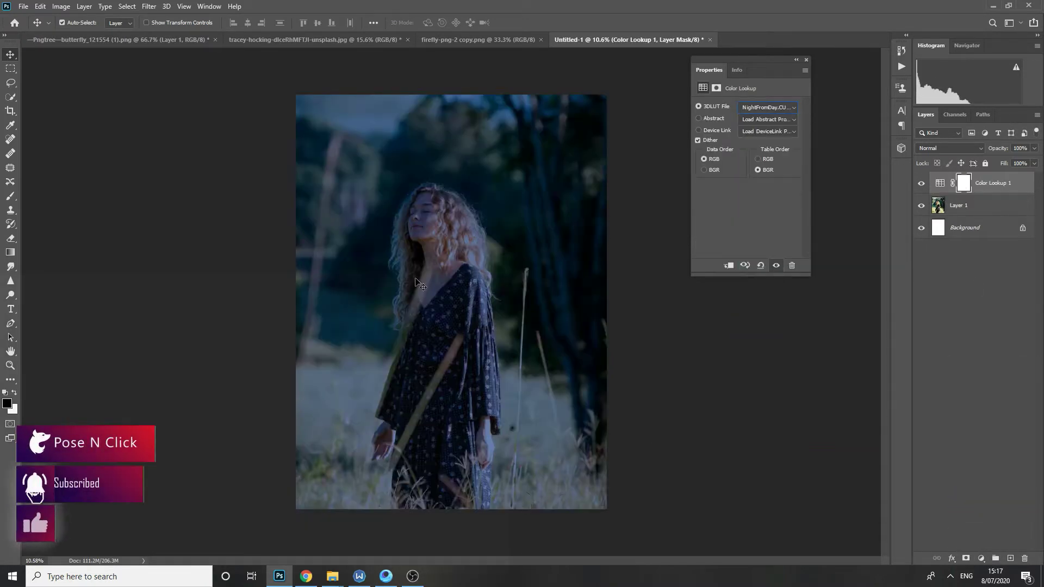
click(999, 191)
Step: Add an Overlay-mode layer and paint white soft-brush light onto her face and hair
key(ctrl+shift+alt+n)
click(959, 148)
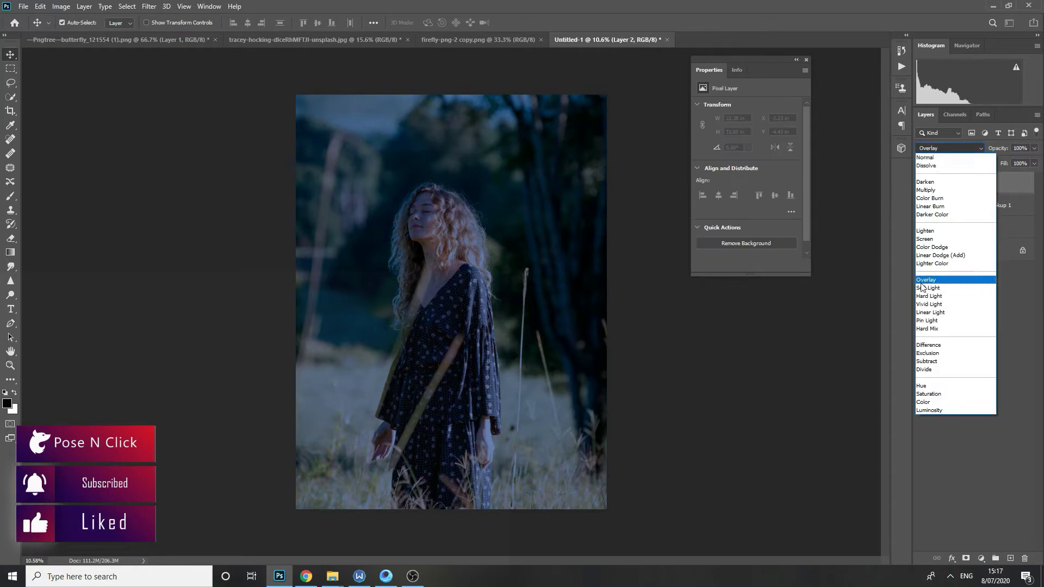
click(958, 284)
key(Return)
key(b)
key(x)
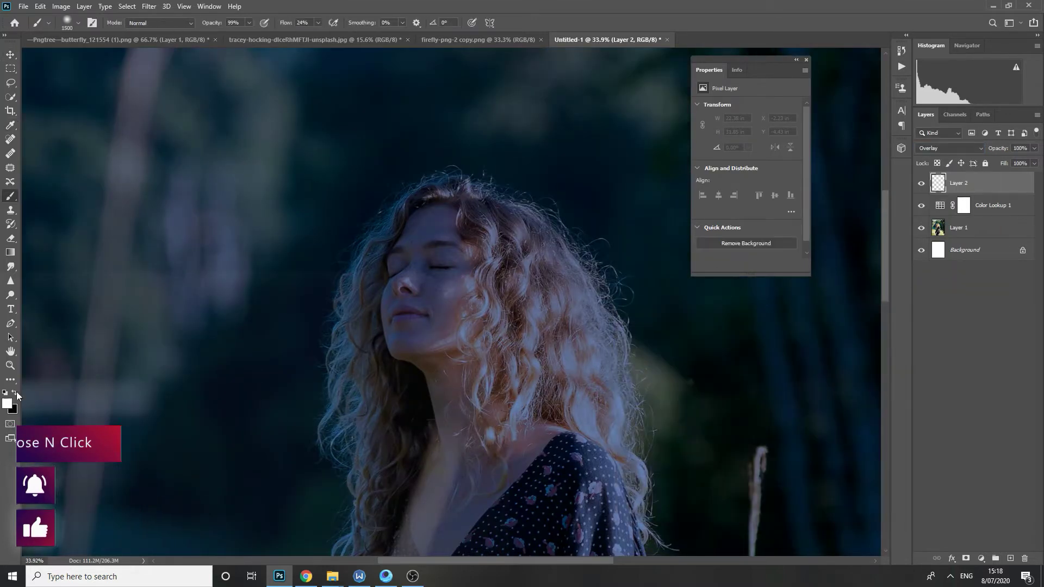
mouse_move(363, 348)
mouse_down()
mouse_move(315, 176)
mouse_move(285, 276)
mouse_up()
Step: Darken the lower dress and grass with a black 28% opacity, 600 px brush
key(x)
key(2)
key(8)
scroll(456, 310, down, 5)
key(bracketleft)
key(bracketleft)
key(bracketleft)
key(bracketleft)
scroll(533, 403, up, 3)
scroll(376, 313, up, 3)
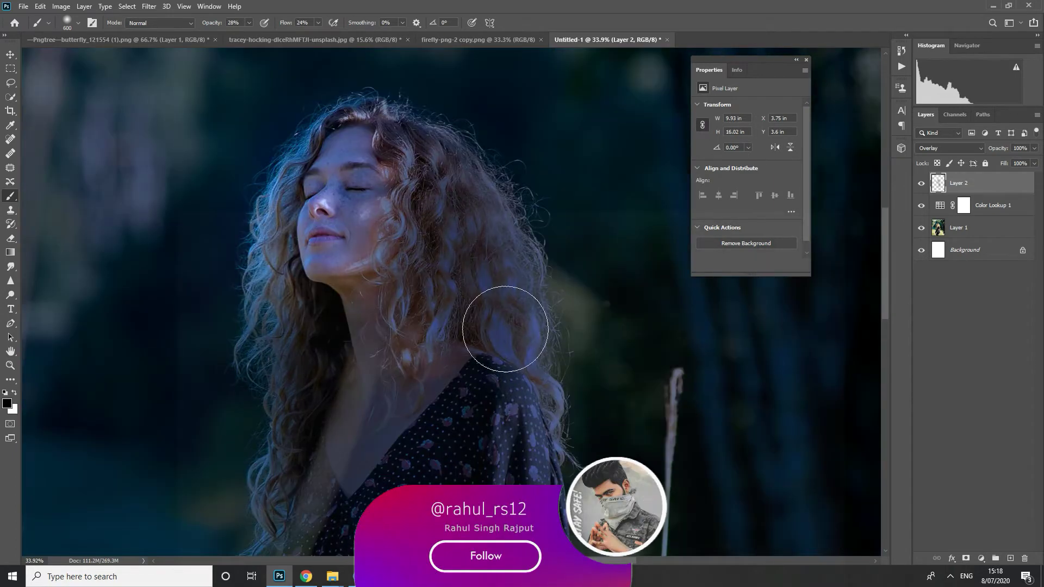
scroll(501, 326, down, 5)
scroll(416, 350, down, 3)
drag(559, 322, 618, 449)
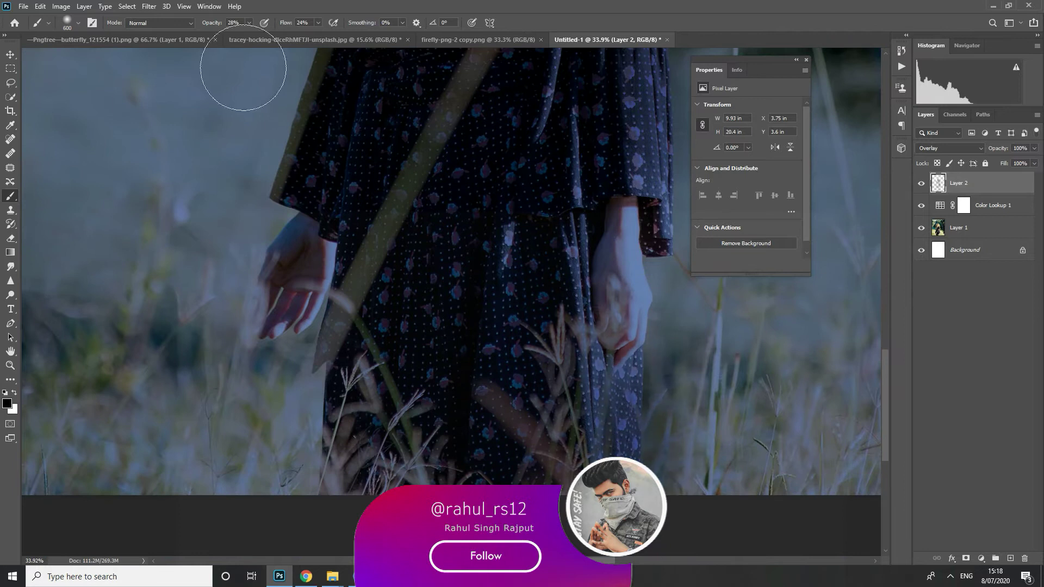
scroll(270, 380, up, 3)
scroll(529, 459, up, 3)
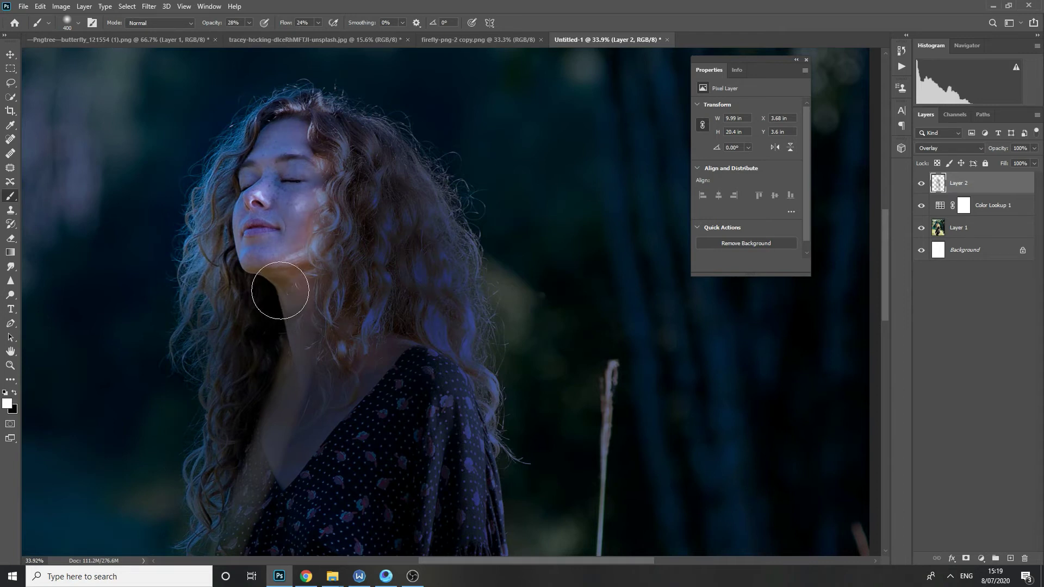
key(ctrl+minus)
key(ctrl+minus)
key(ctrl+minus)
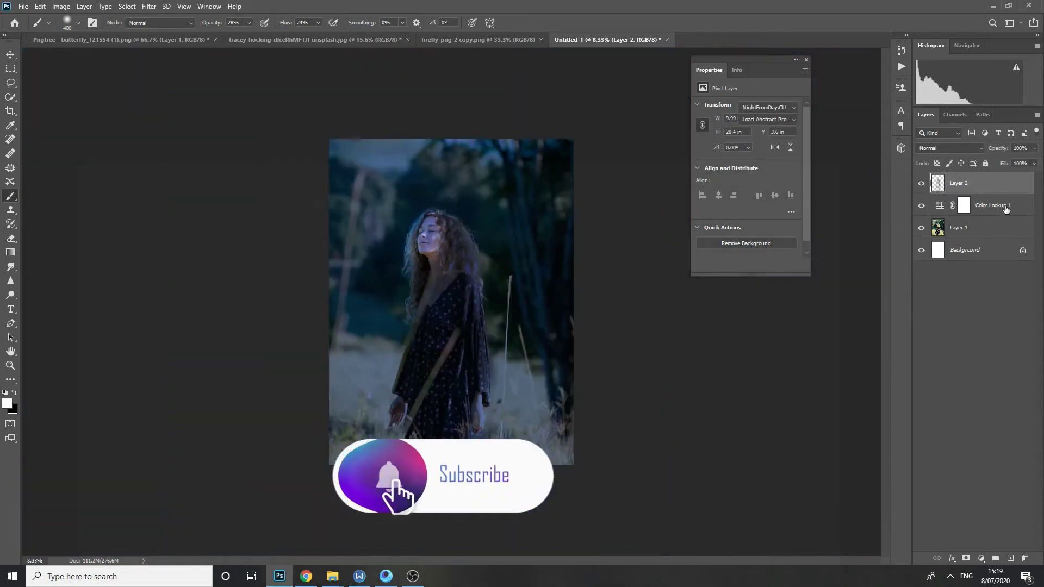
Step: Duplicate the night Color Lookup and move Layer 2 between the two lookups
click(990, 205)
key(ctrl+j)
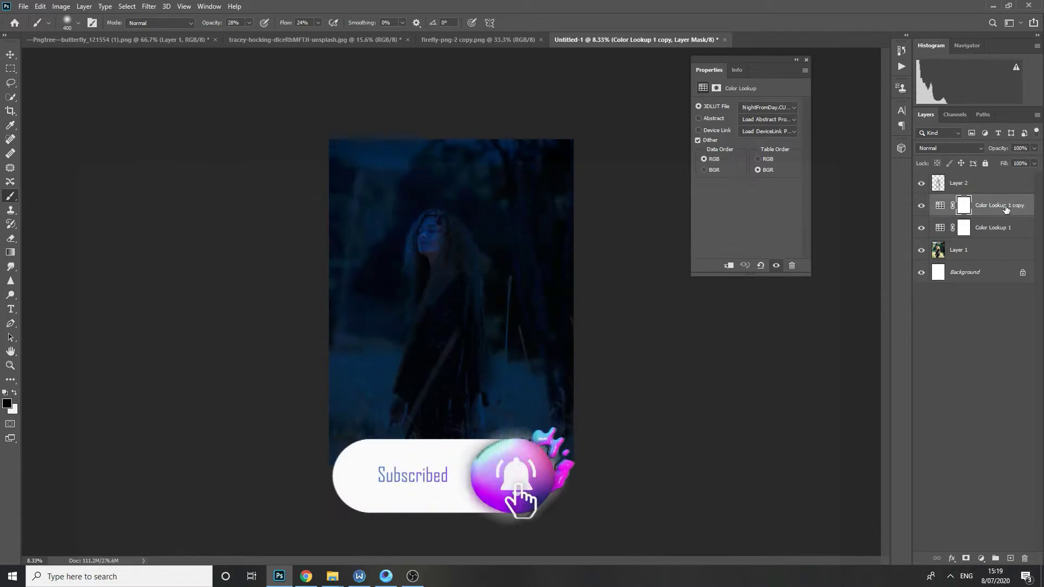
scroll(471, 280, up, 3)
drag(957, 183, 951, 212)
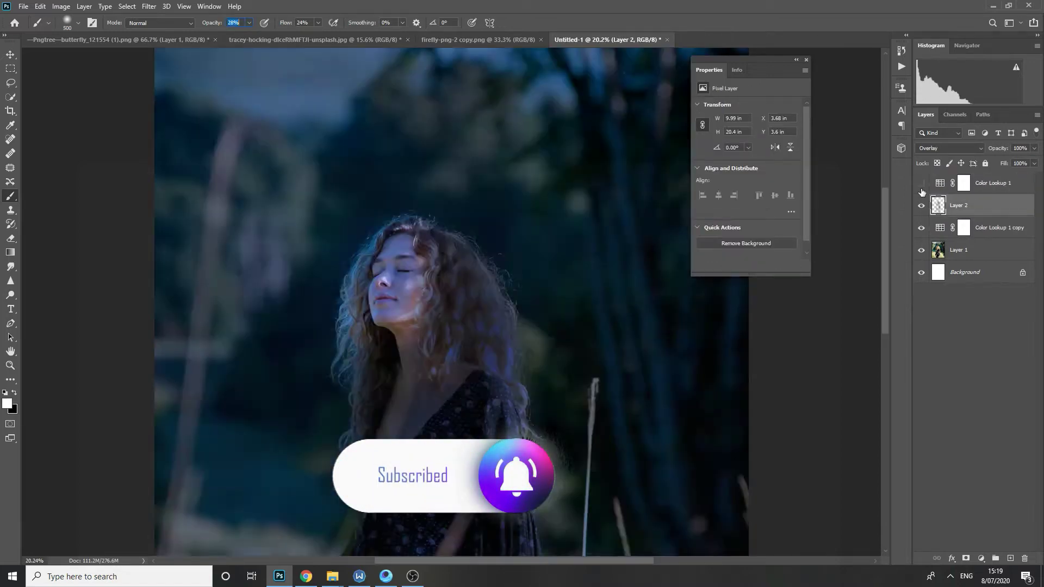
Step: Paint the top lookup's mask over the woman with a large soft brush
key(x)
key(bracketright)
key(x)
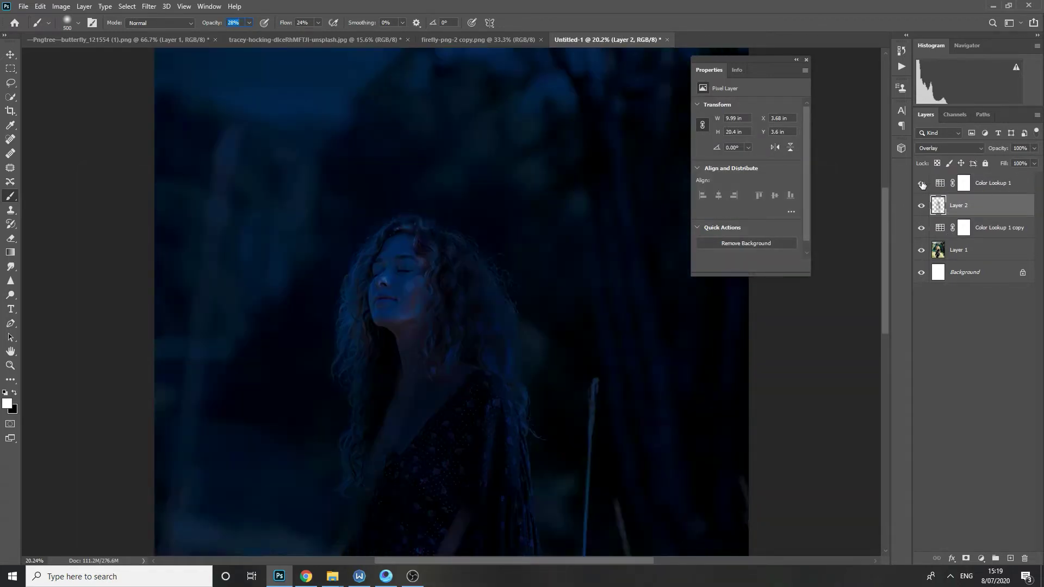
scroll(337, 255, up, 3)
key(alt+bracketright)
key(e)
key(b)
mouse_move(468, 313)
mouse_down()
mouse_move(496, 260)
mouse_move(435, 310)
mouse_up()
scroll(327, 222, down, 5)
key(bracketright)
key(bracketright)
key(bracketright)
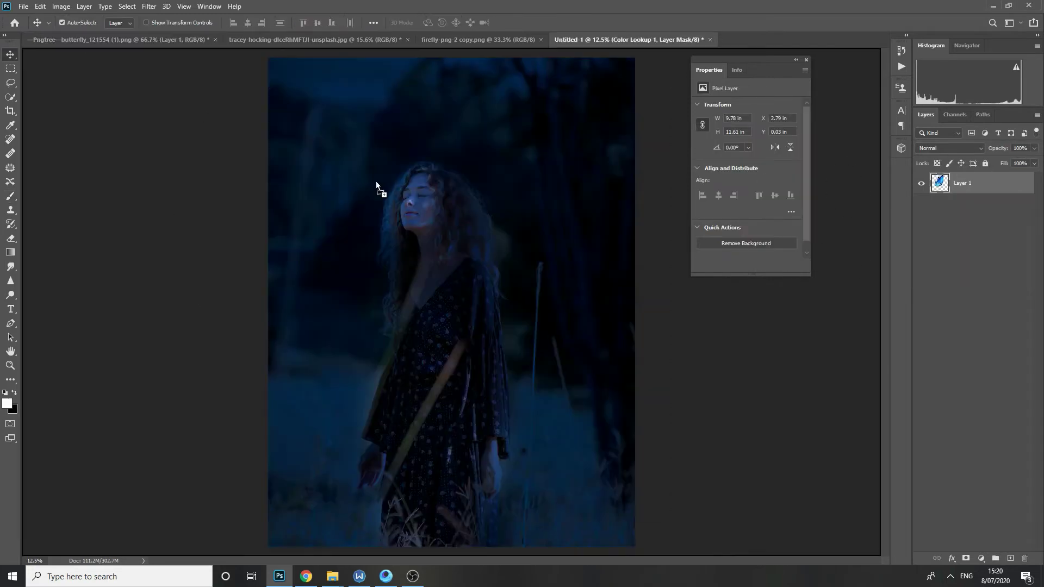
Step: Give the butterfly a light-blue Drop Shadow glow with distance 93 and size 250
drag(376, 183, 363, 175)
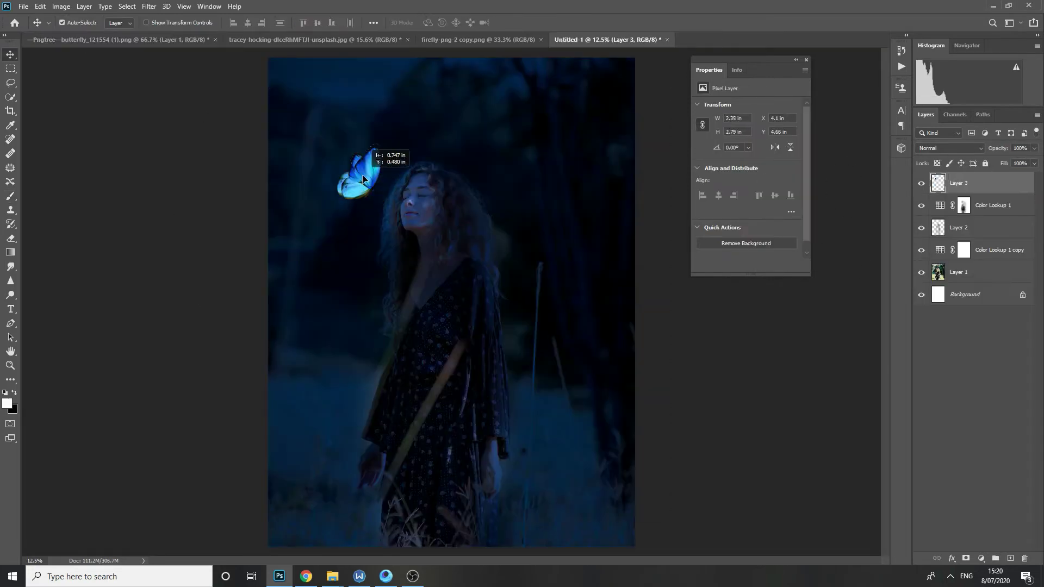
double_click(995, 183)
click(684, 471)
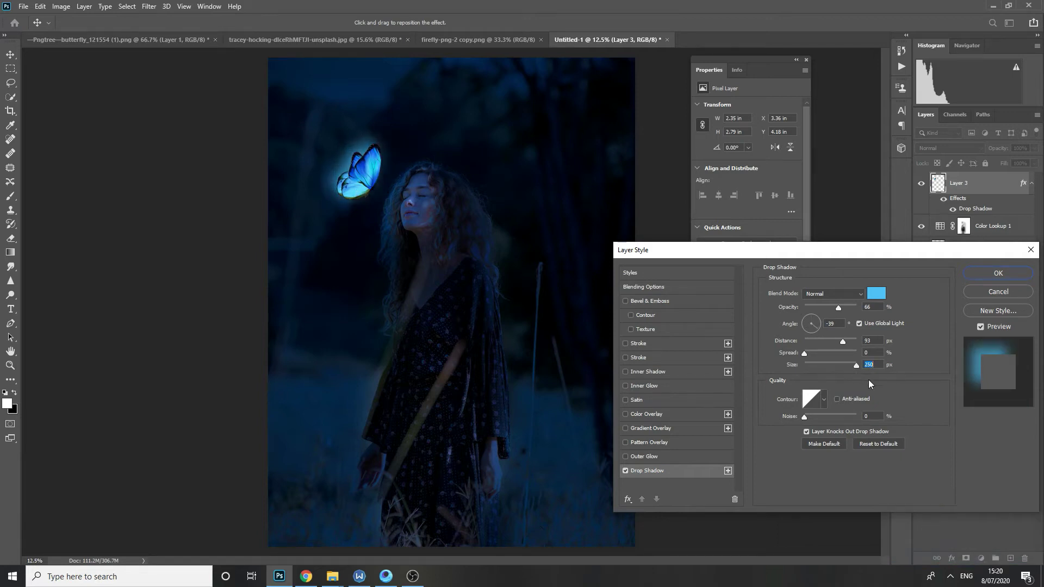
drag(356, 168, 356, 170)
drag(839, 344, 844, 344)
key(Return)
Step: Scale the butterfly down to about 70% and add an empty new layer
key(ctrl+t)
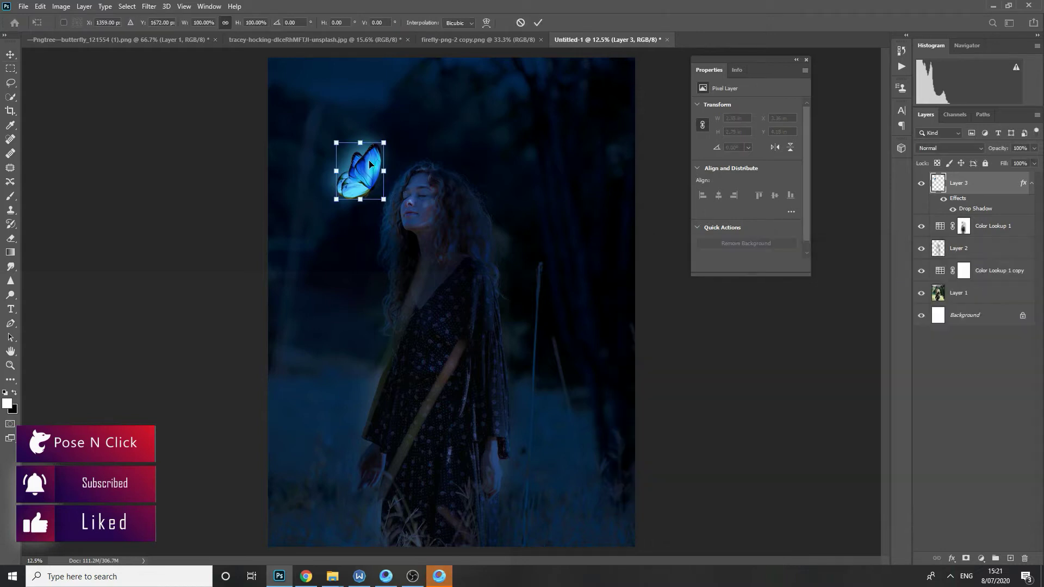
drag(379, 146, 376, 150)
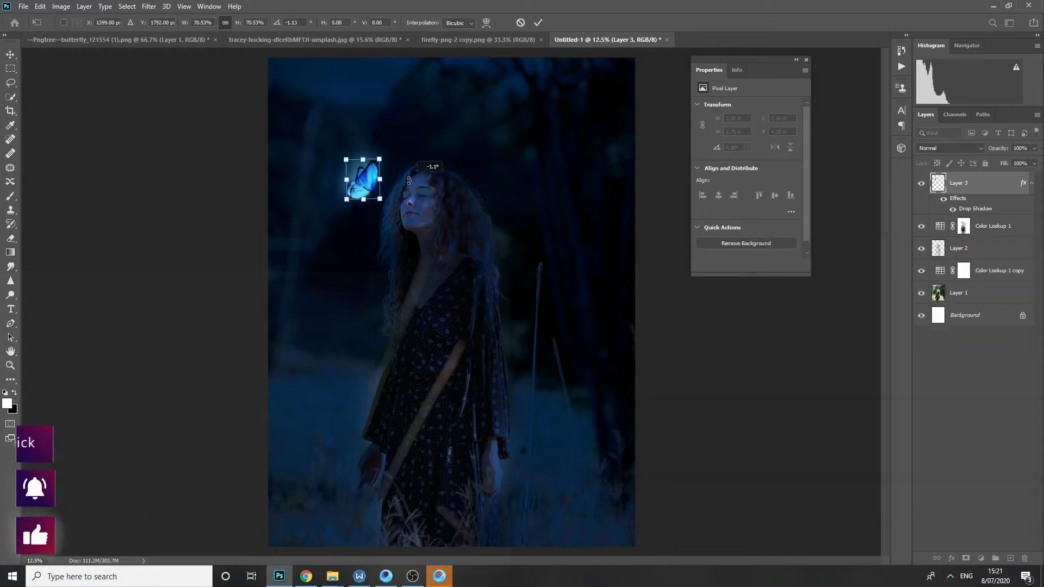
key(Return)
scroll(403, 174, up, 5)
key(ctrl+shift+n)
Step: Paint a cyan (25beed) glow around the butterfly on Layer 4
key(Return)
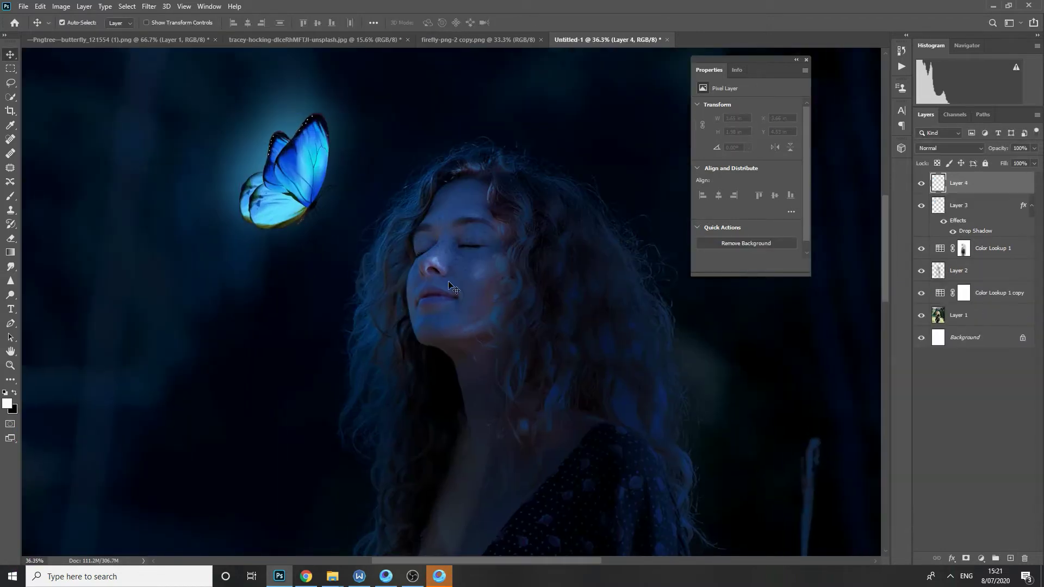
click(7, 404)
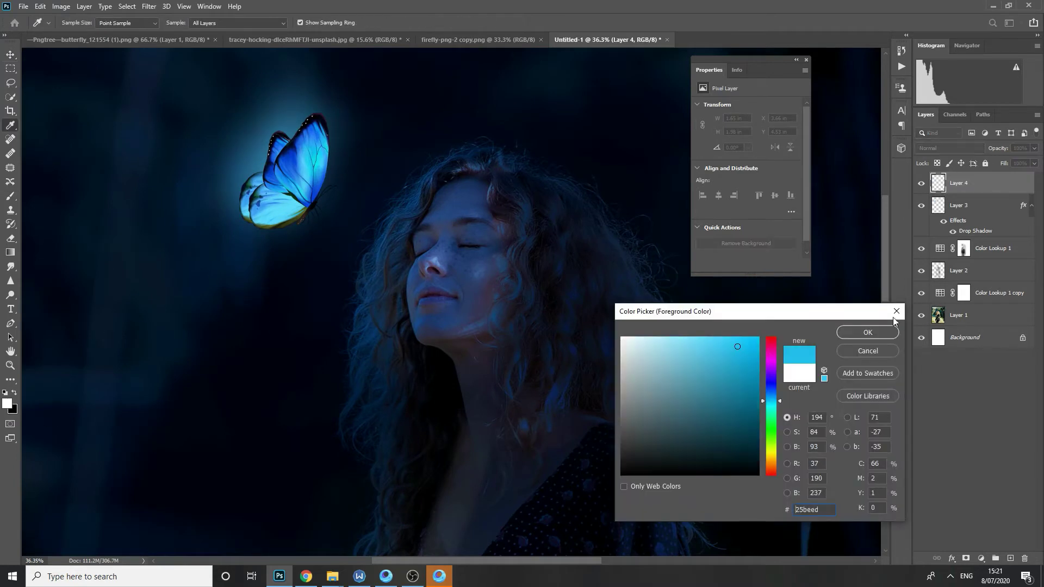
key(Return)
key(b)
click(326, 283)
key(ctrl+0)
key(ctrl+t)
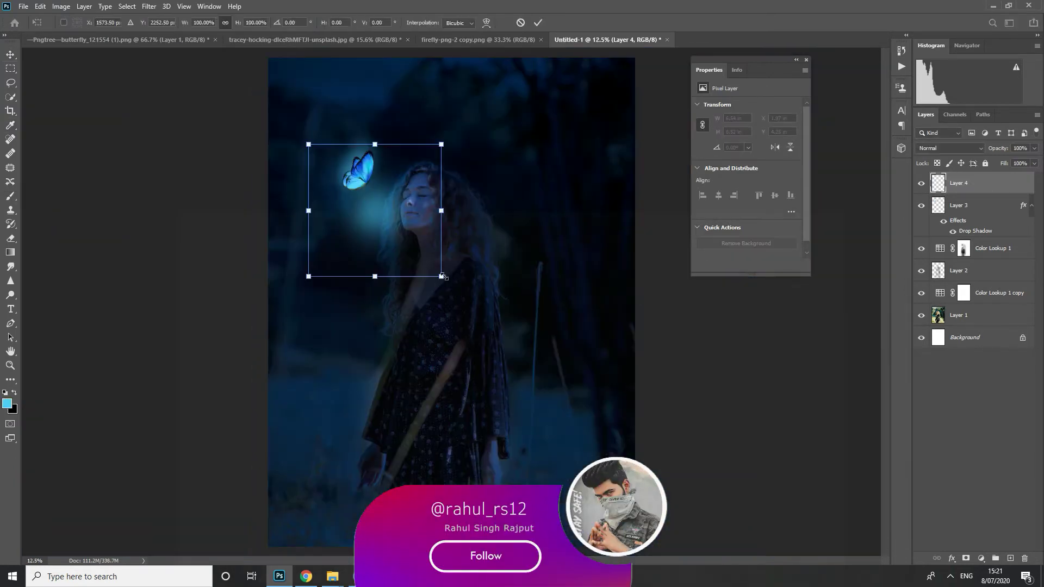
key(Return)
Step: Try Dissolve, Darken and Darker Color, then set the glow to Linear Dodge (Add)
scroll(553, 226, up, 3)
click(950, 148)
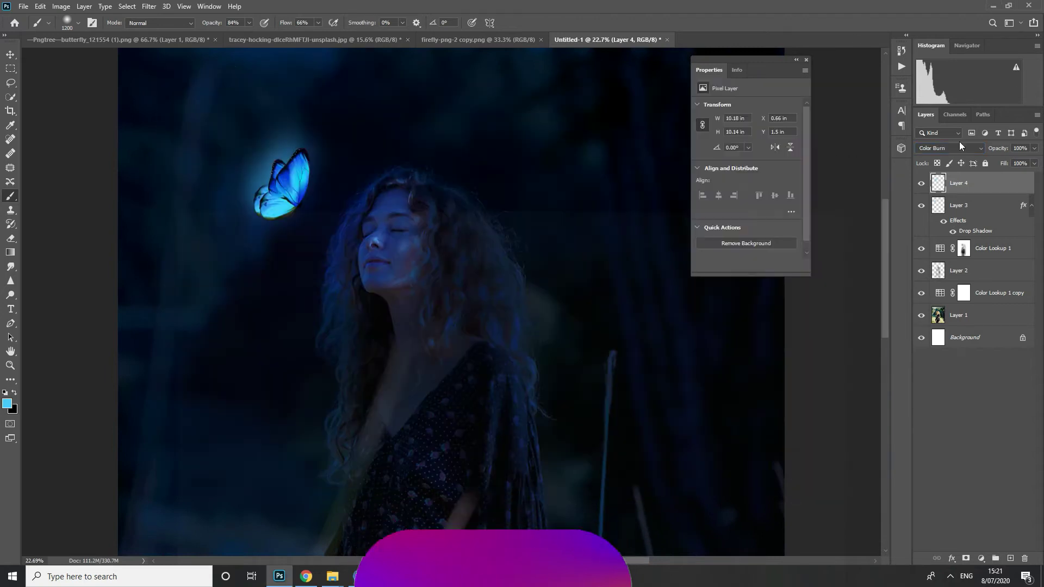
click(952, 148)
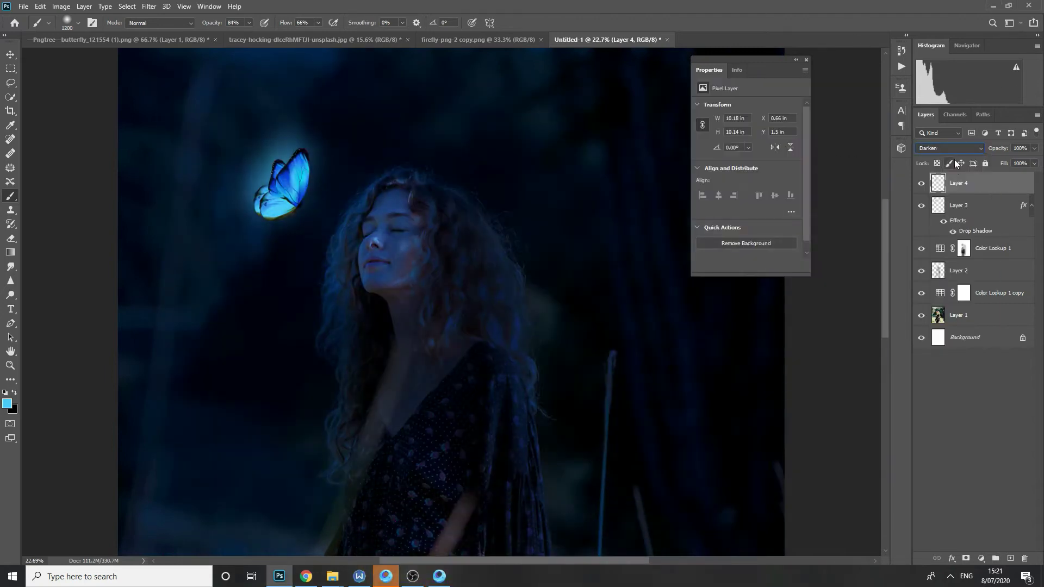
click(949, 148)
click(952, 212)
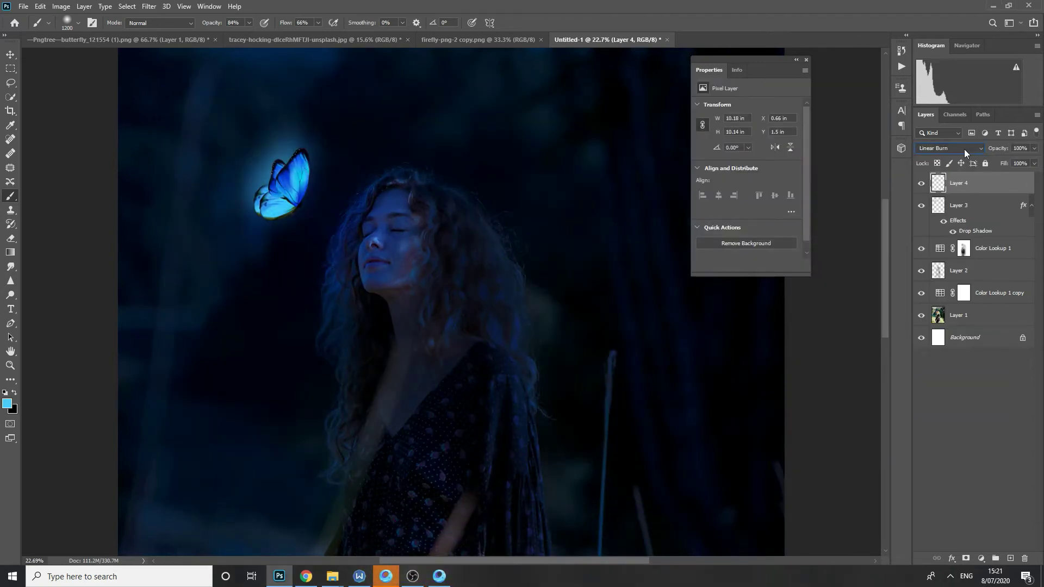
click(952, 148)
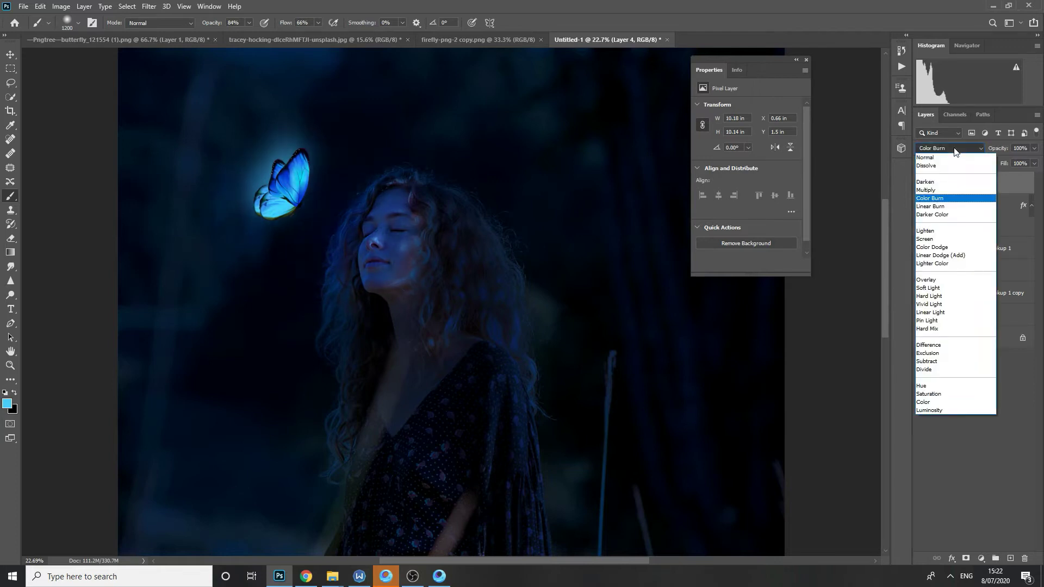
click(952, 256)
scroll(954, 148, down, 2)
scroll(442, 303, up, 1)
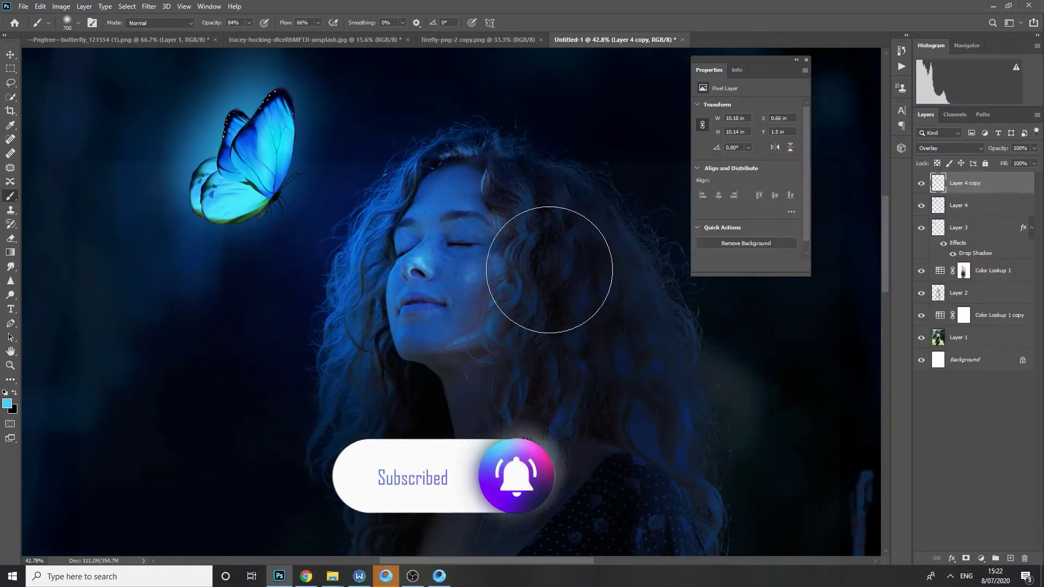
Step: Erase part of the glow over her face and enlarge the Layer 4 glow
key(x)
key(e)
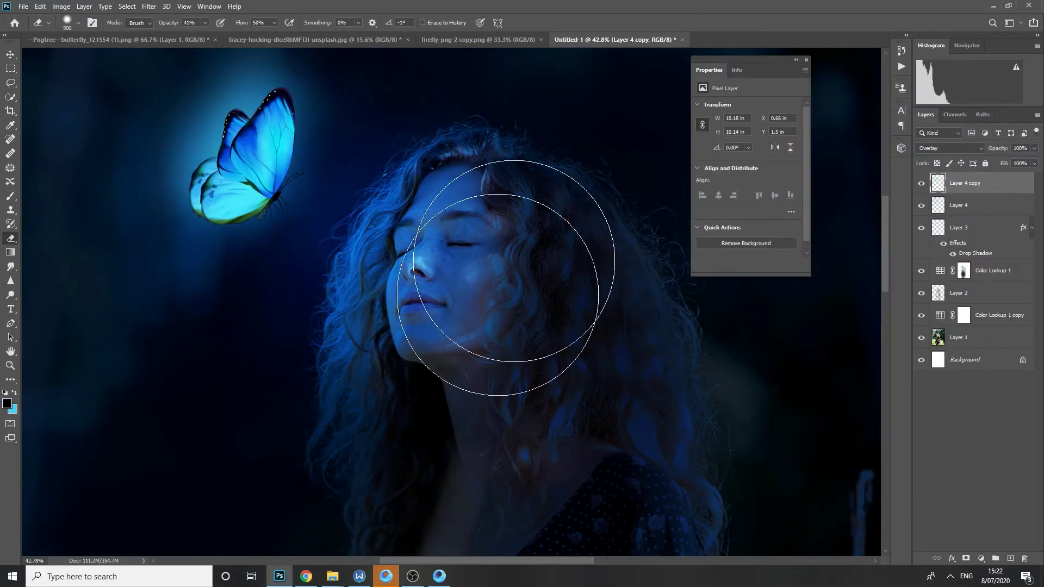
click(1012, 206)
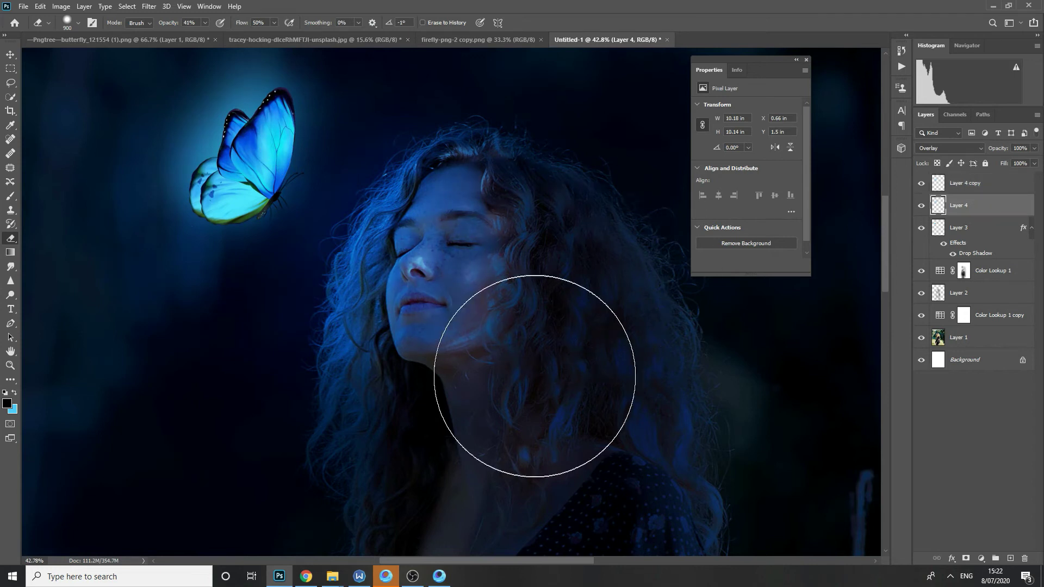
scroll(505, 222, down, 3)
scroll(501, 190, up, 2)
key(ctrl+t)
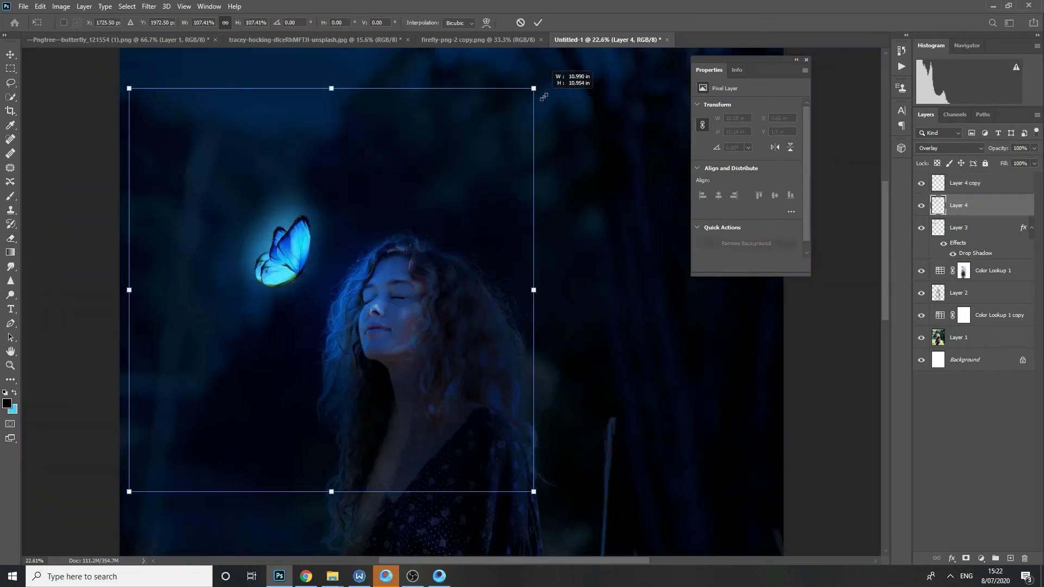
key(Return)
Step: Select butterfly Layer 3 and begin saving the composite as a PSD
click(973, 231)
click(921, 228)
key(ctrl+shift+s)
Step: Save the PSD, move the firefly image over the lower scene and patch out one firefly
text(cccjgh,)
key(Return)
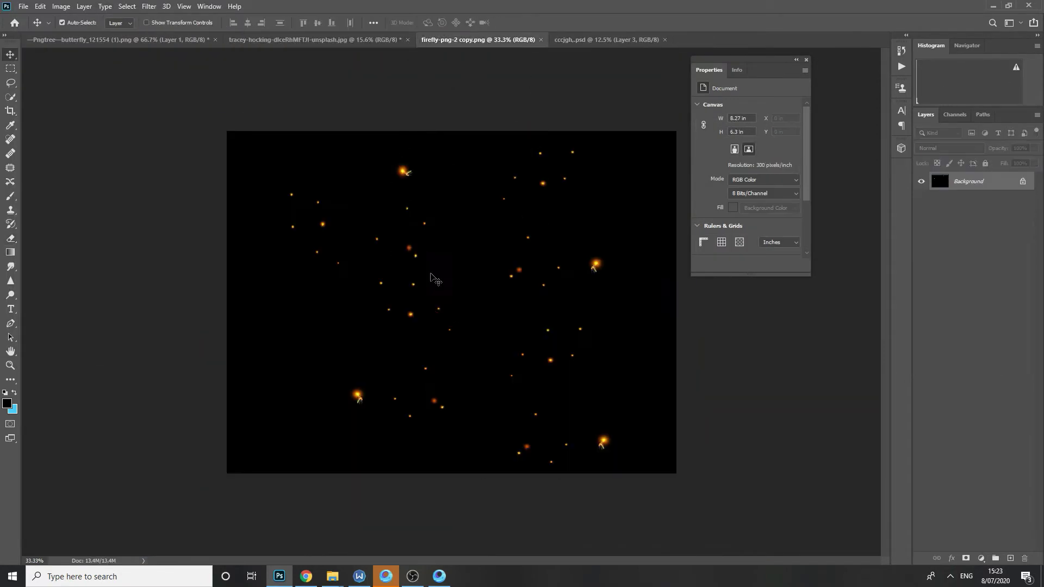
drag(474, 302, 516, 474)
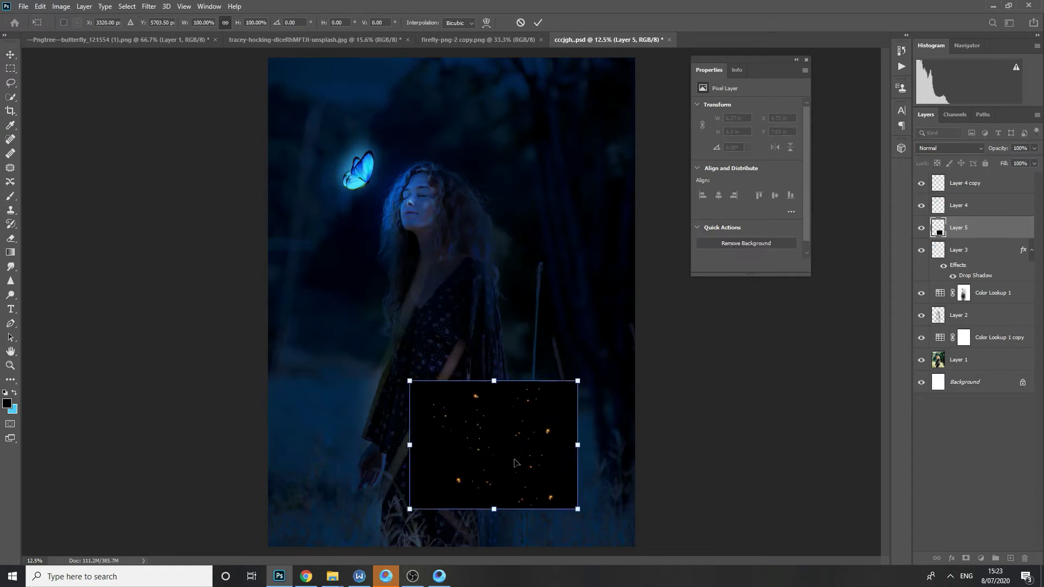
scroll(517, 473, up, 3)
drag(344, 396, 351, 415)
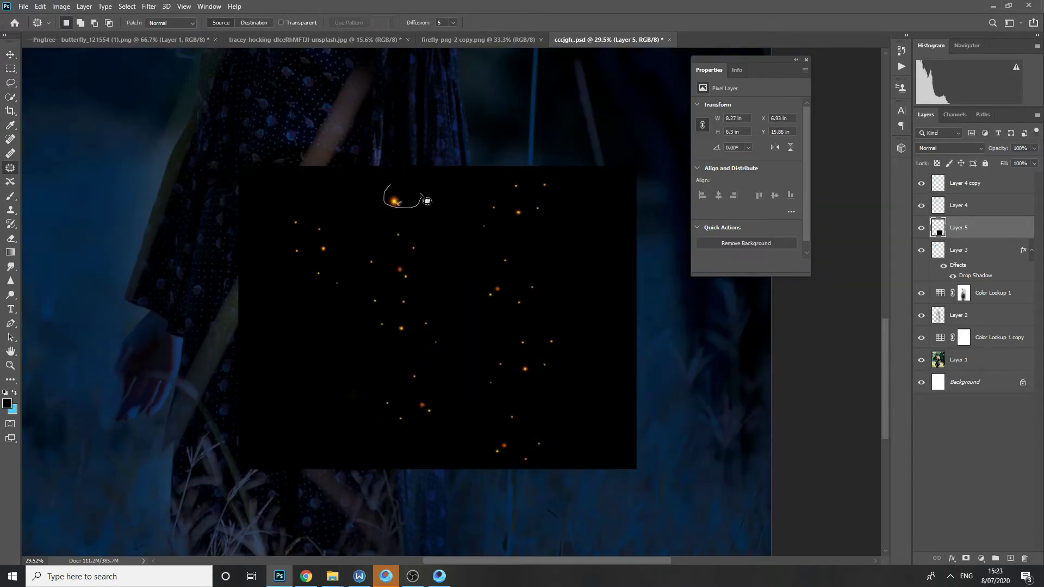
scroll(427, 201, down, 3)
Step: Rotate the fireflies -90°, enlarge them over the lower half and Screen-blend them
key(ctrl+t)
drag(552, 298, 520, 494)
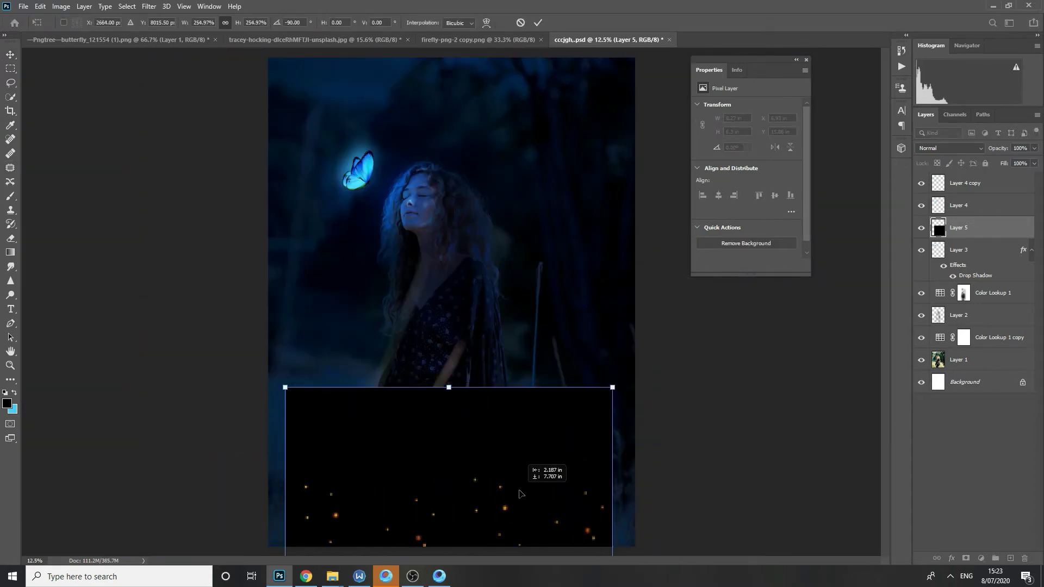
scroll(519, 494, down, 3)
drag(515, 334, 531, 305)
key(Return)
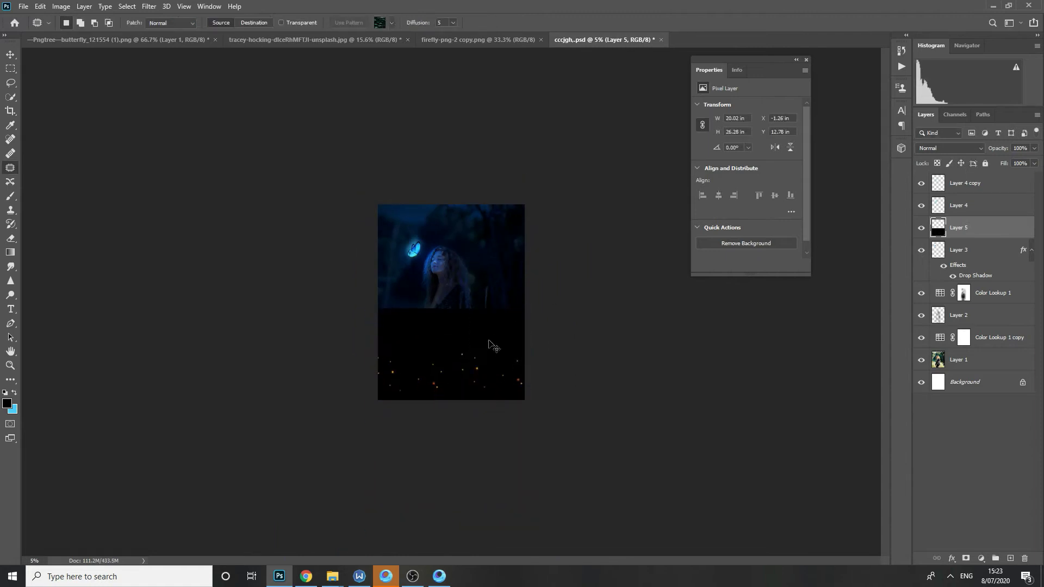
key(v)
drag(492, 346, 493, 338)
scroll(968, 153, down, 8)
key(ctrl+0)
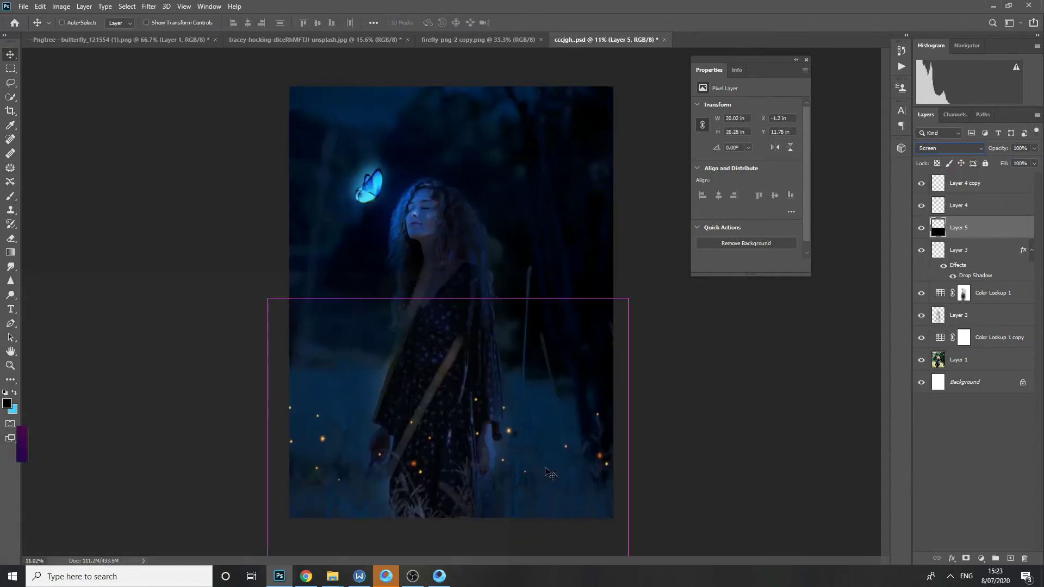
key(ctrl+u)
Step: Turn the fireflies cyan with hue +172 and more saturation, then brighten them
drag(787, 240, 792, 240)
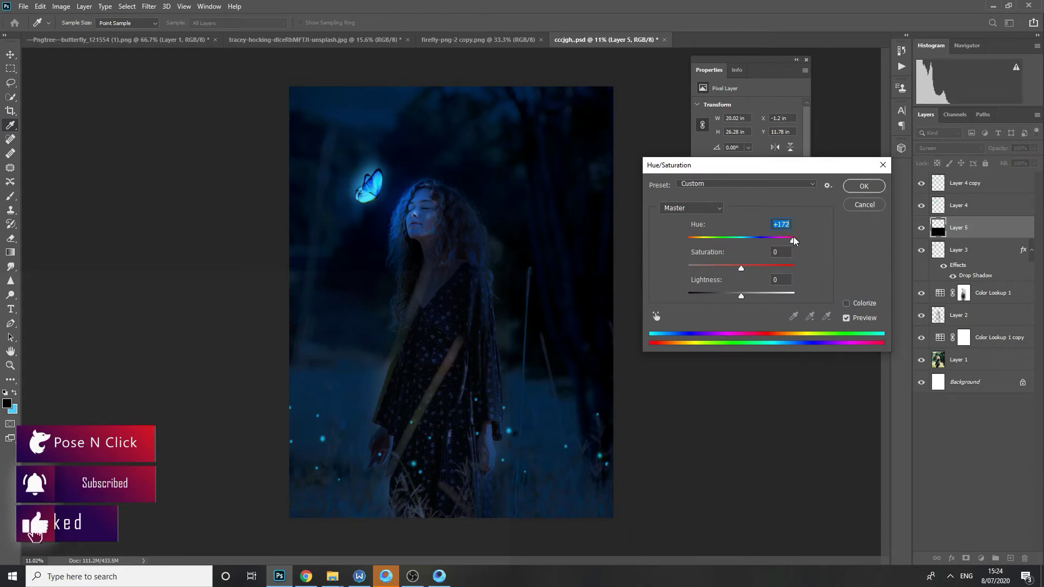
drag(741, 268, 788, 268)
key(Return)
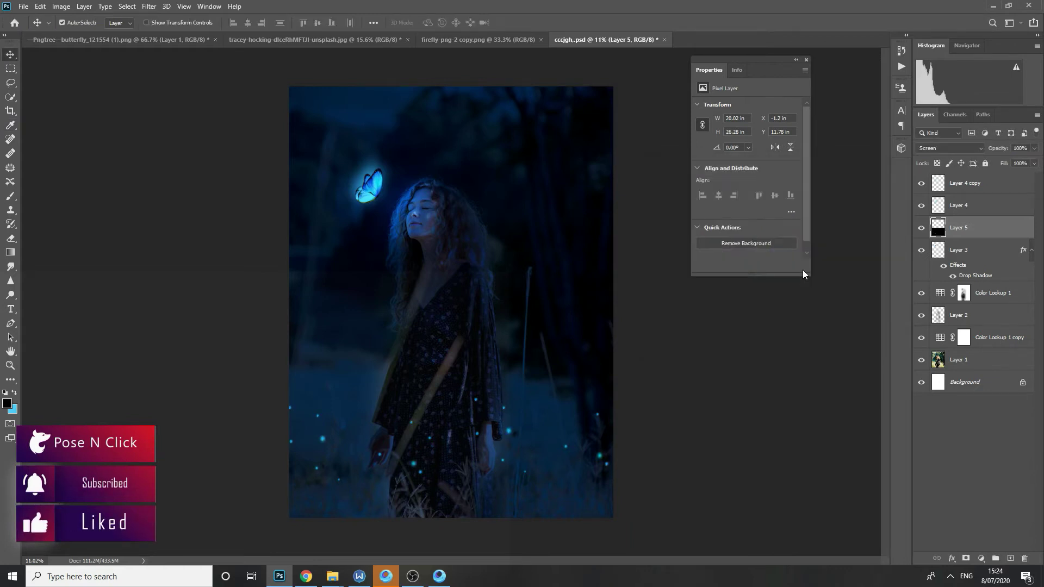
key(alt+i)
key(j)
key(c)
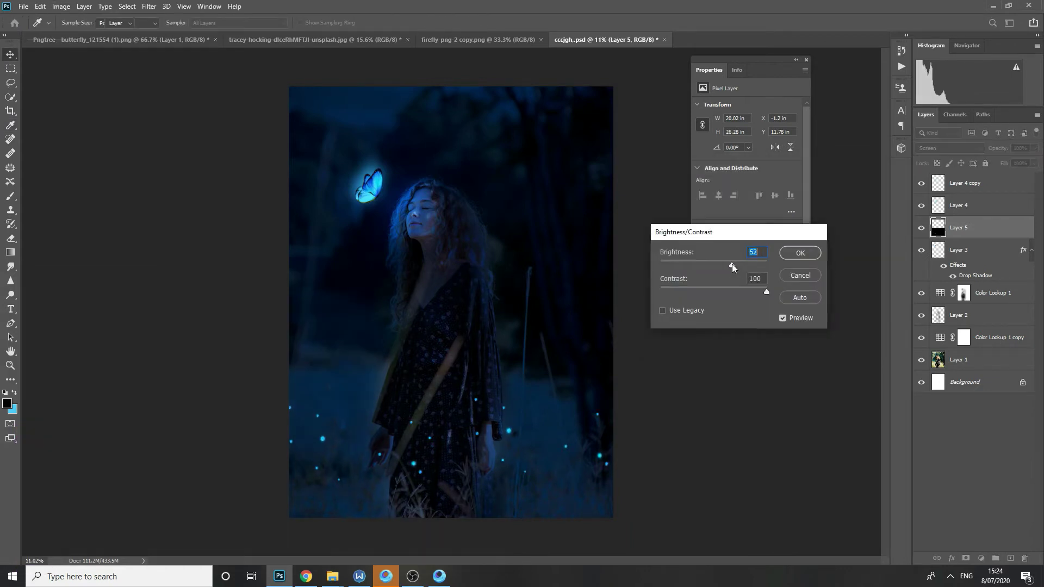
key(Return)
Step: Duplicate the firefly layer and rotate and enlarge the copy across the sky
key(ctrl+j)
key(ctrl+t)
drag(446, 391, 446, 217)
drag(722, 304, 563, 283)
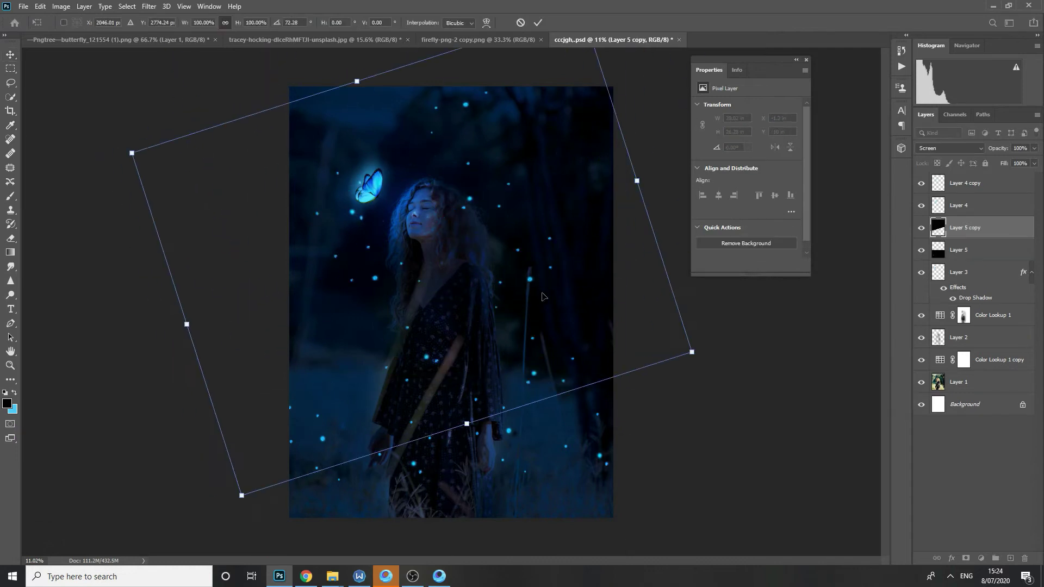
key(Return)
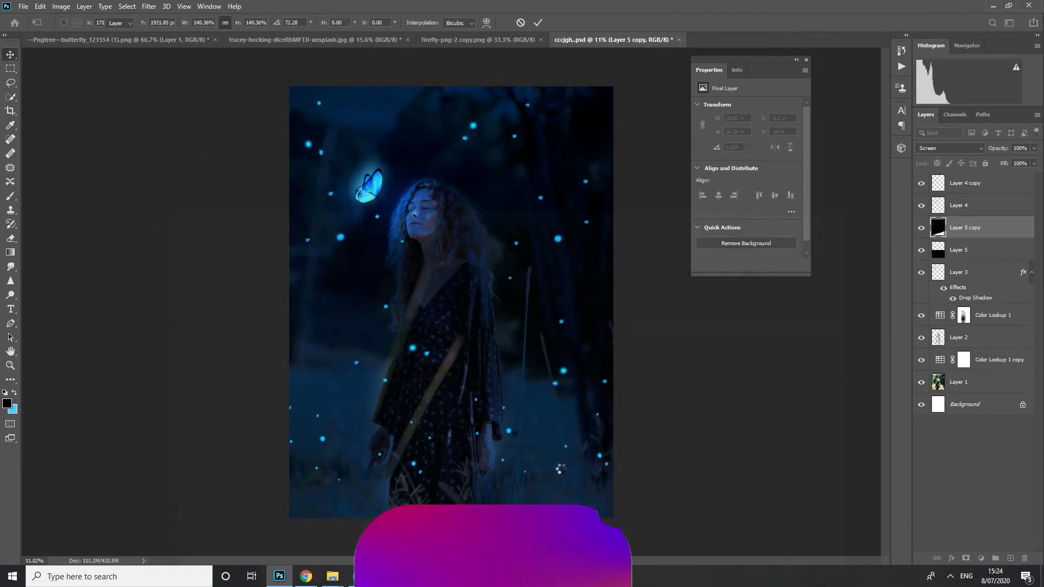
key(ctrl+minus)
key(ctrl+minus)
Step: Select Layer 5 copy and tilt it slightly
right_click(442, 403)
click(447, 409)
click(408, 340)
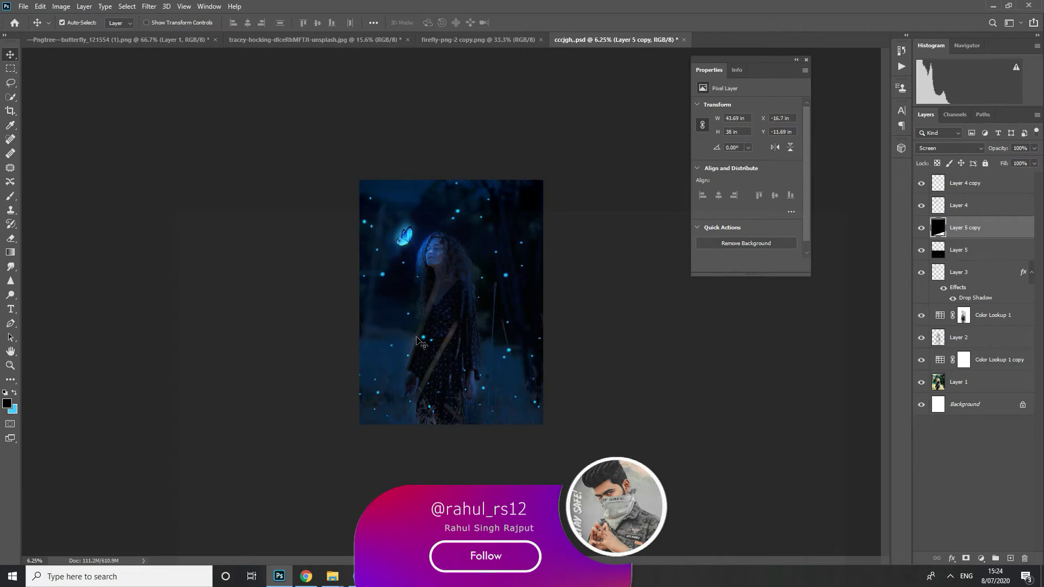
key(ctrl+t)
drag(715, 391, 816, 361)
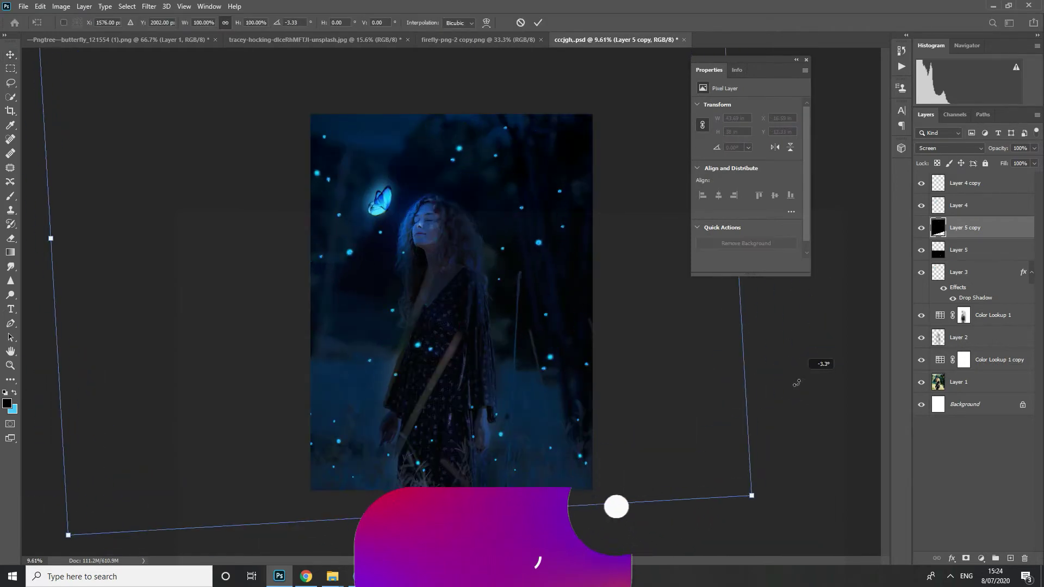
key(Return)
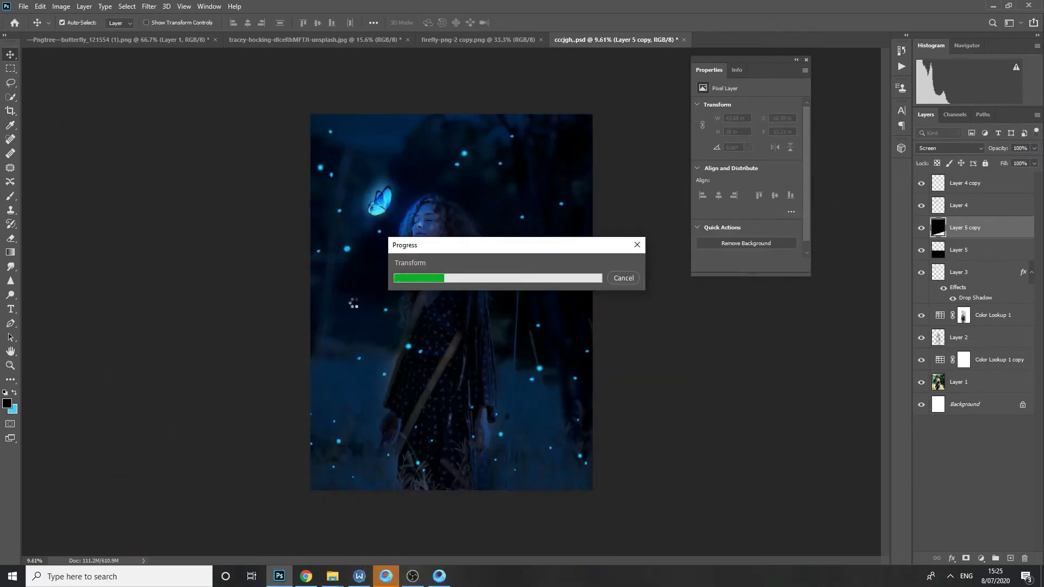
Step: On a new empty layer, paint a soft light-blue glow near the hair at 24% brush opacity
key(l)
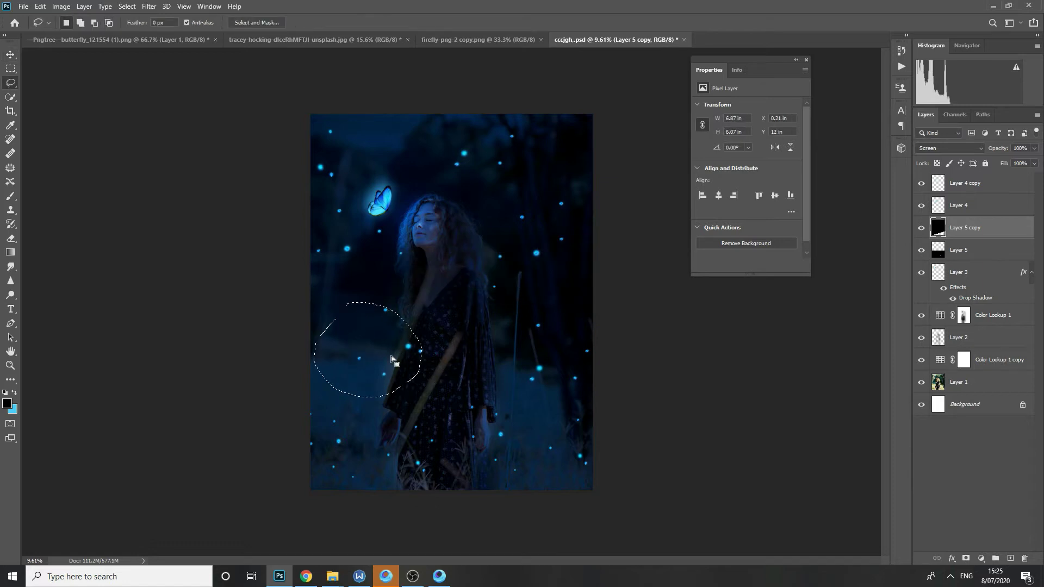
scroll(455, 268, up, 1)
scroll(474, 297, up, 2)
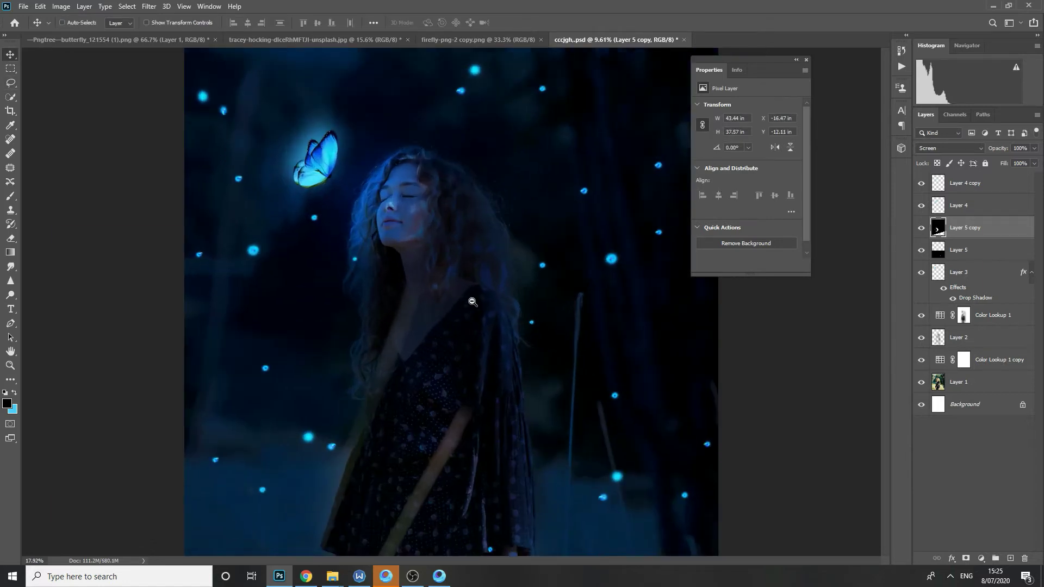
scroll(565, 336, up, 4)
scroll(574, 285, up, 1)
key(ctrl+shift+n)
key(Return)
key(b)
key(bracketleft)
key(bracketleft)
key(bracketleft)
drag(535, 332, 542, 283)
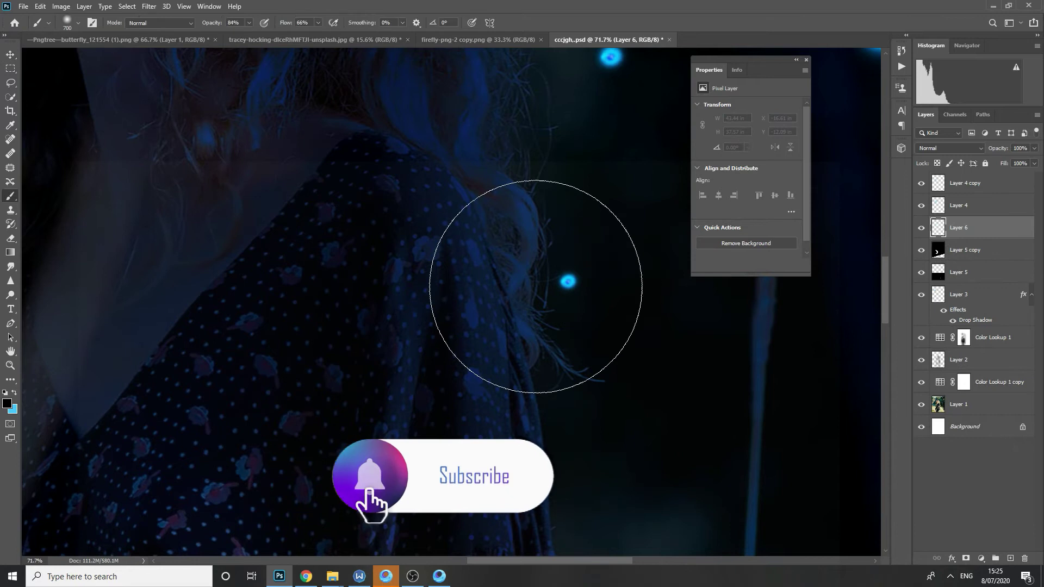
key(ctrl+z)
drag(248, 22, 219, 34)
drag(535, 326, 527, 310)
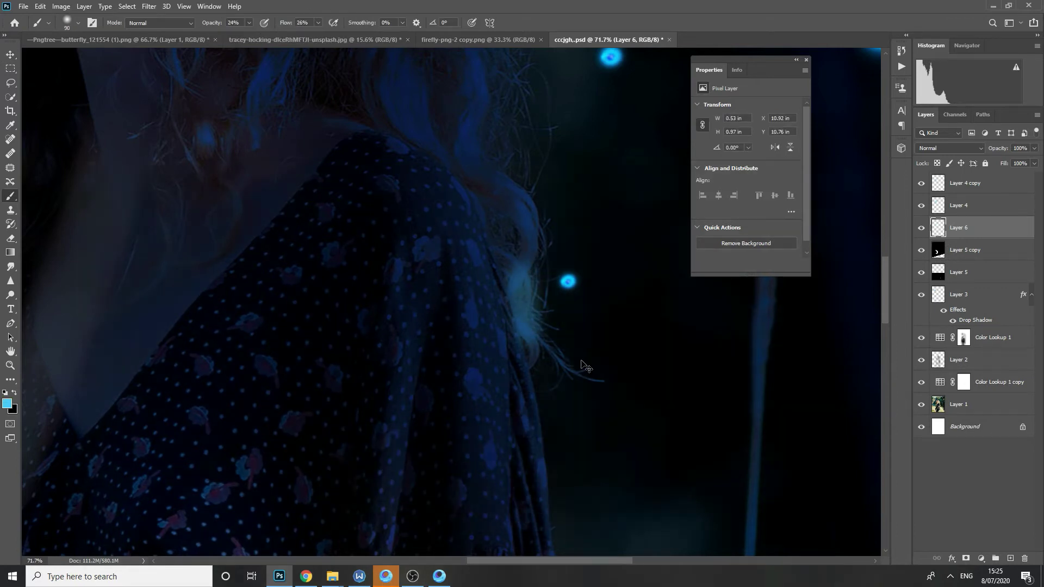
Step: Paint small glow dots on fireflies in the grass, moving Layer 6 below the firefly layers
scroll(493, 313, down, 5)
click(474, 313)
scroll(473, 312, up, 4)
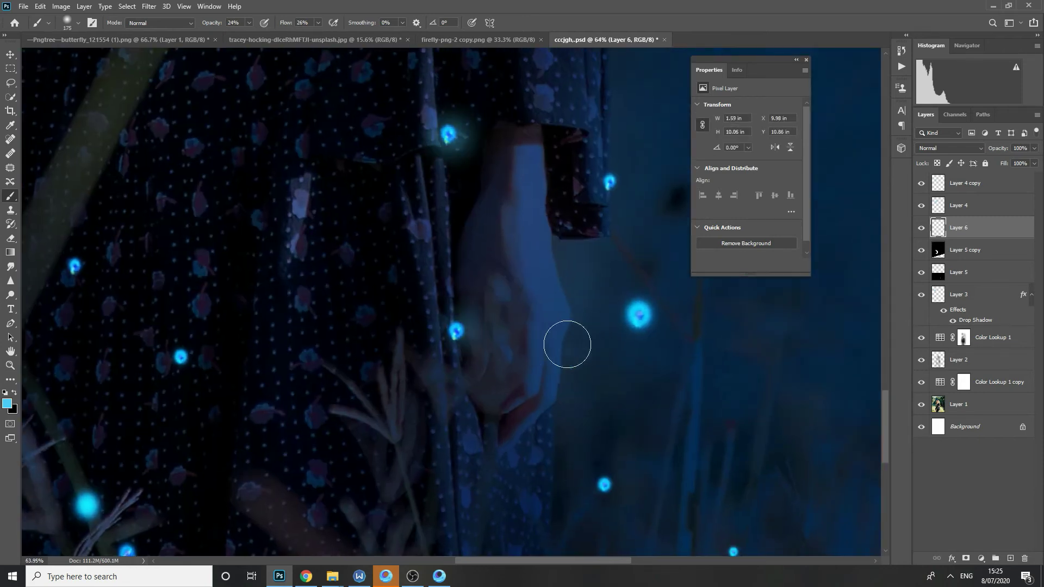
key(ctrl+bracketleft)
key(ctrl+bracketleft)
scroll(385, 380, left, 5)
scroll(372, 316, down, 5)
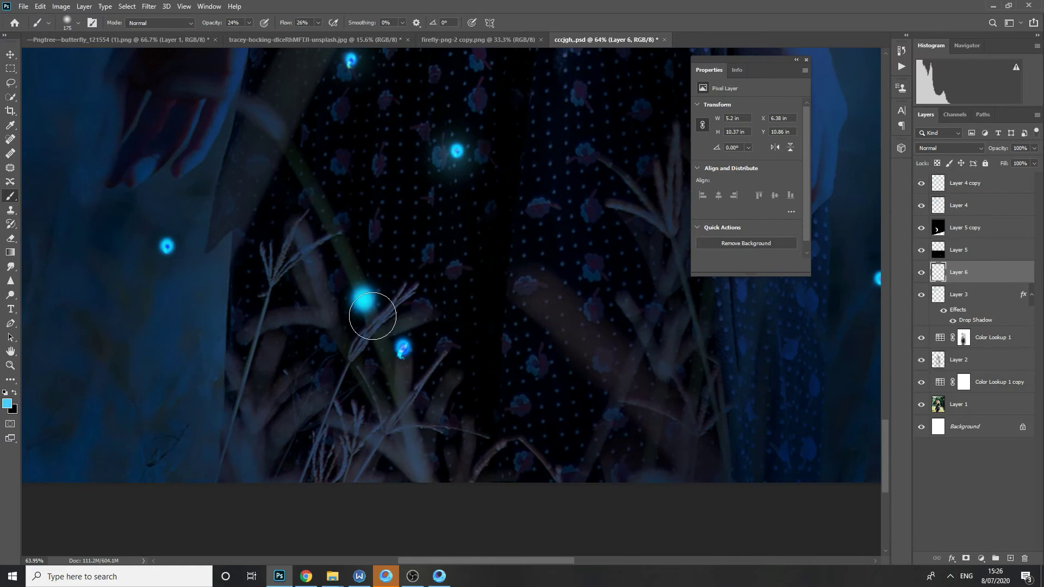
click(404, 352)
scroll(381, 380, right, 10)
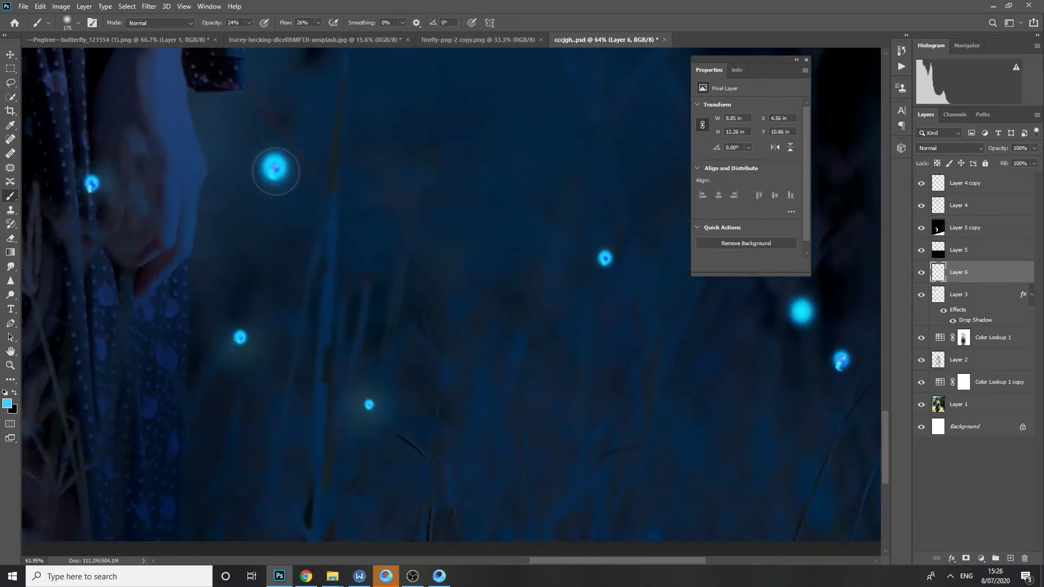
click(605, 259)
scroll(524, 310, right, 5)
click(532, 257)
scroll(532, 256, down, 3)
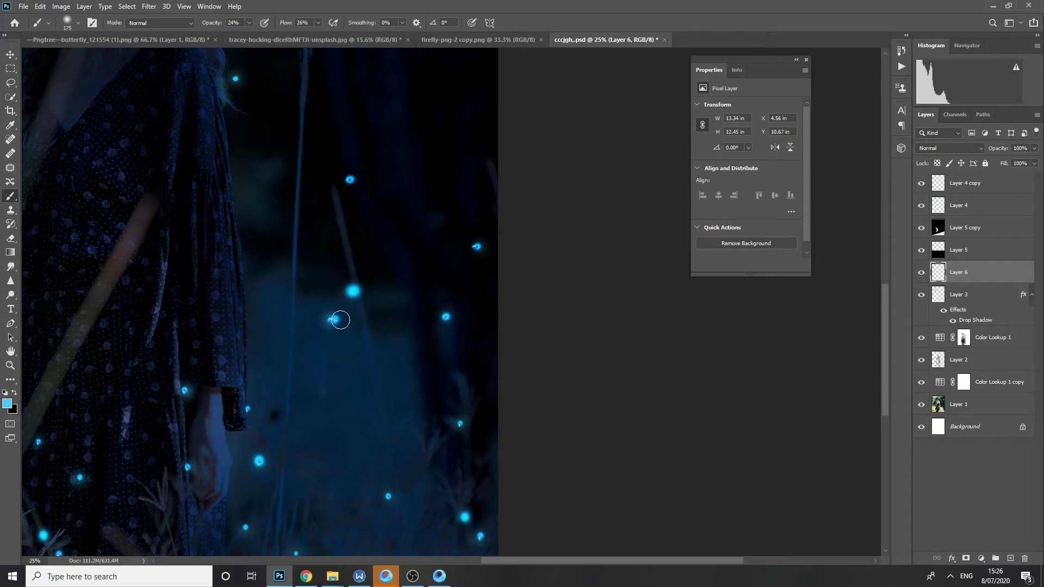
Step: Brighten more fireflies near the woman's face and elsewhere with small glow dots
scroll(340, 320, up, 3)
scroll(340, 320, left, 3)
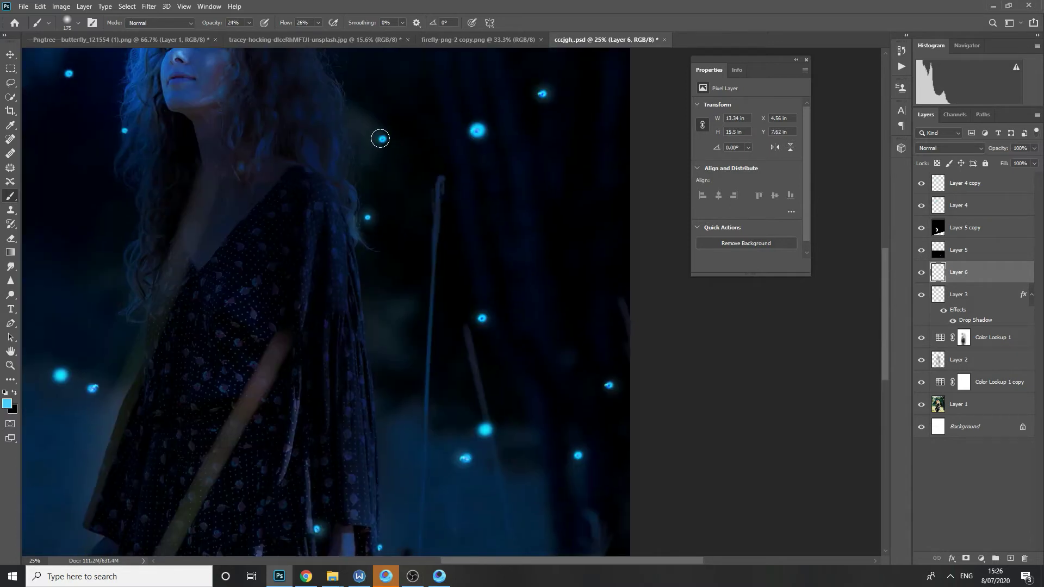
scroll(381, 139, up, 5)
scroll(381, 138, left, 7)
click(290, 339)
scroll(218, 348, down, 2)
scroll(317, 384, down, 2)
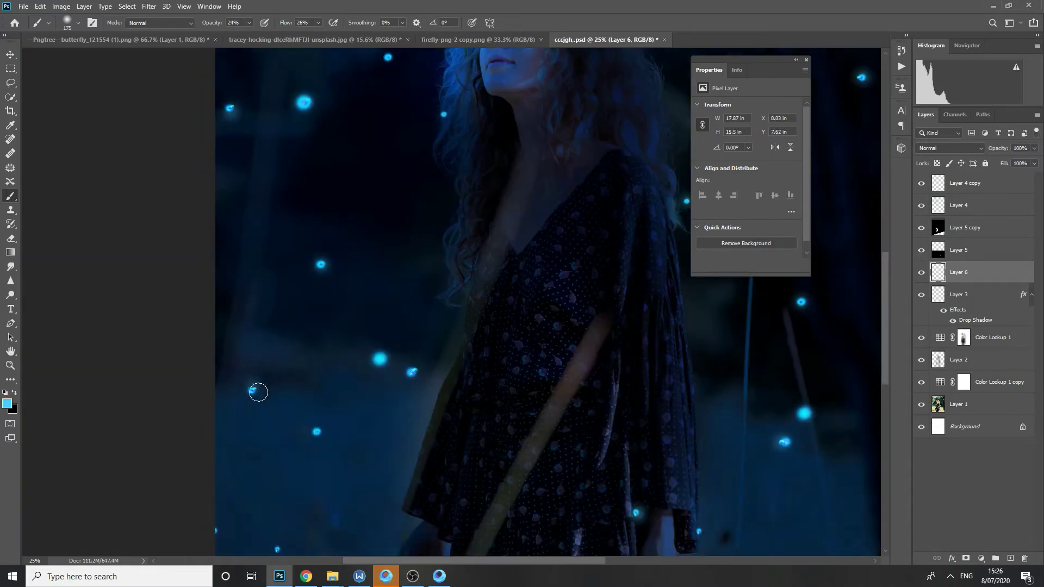
scroll(257, 392, down, 2)
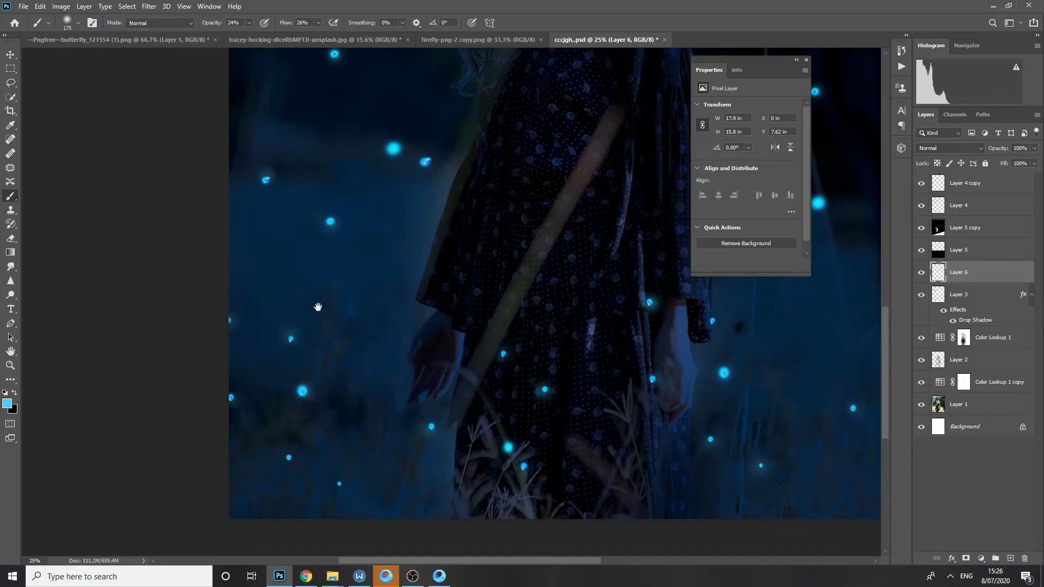
scroll(318, 307, up, 6)
scroll(369, 209, up, 3)
click(221, 201)
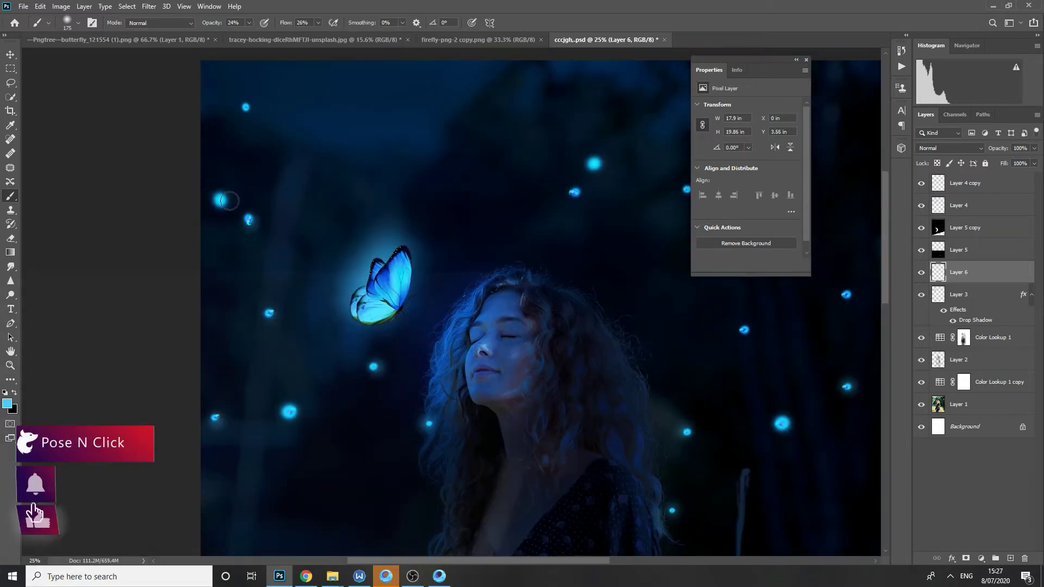
scroll(250, 201, right, 8)
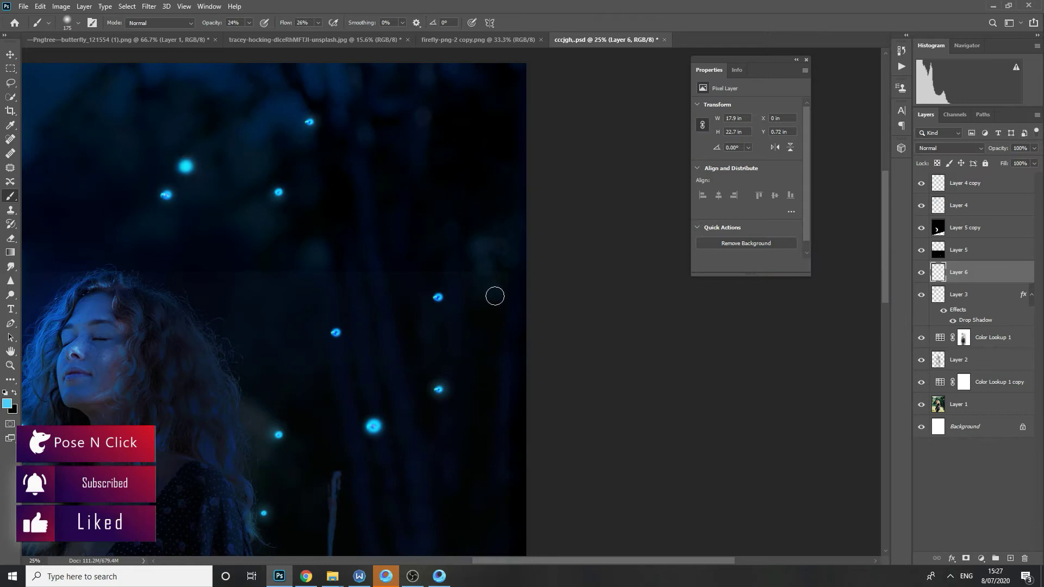
scroll(633, 327, down, 3)
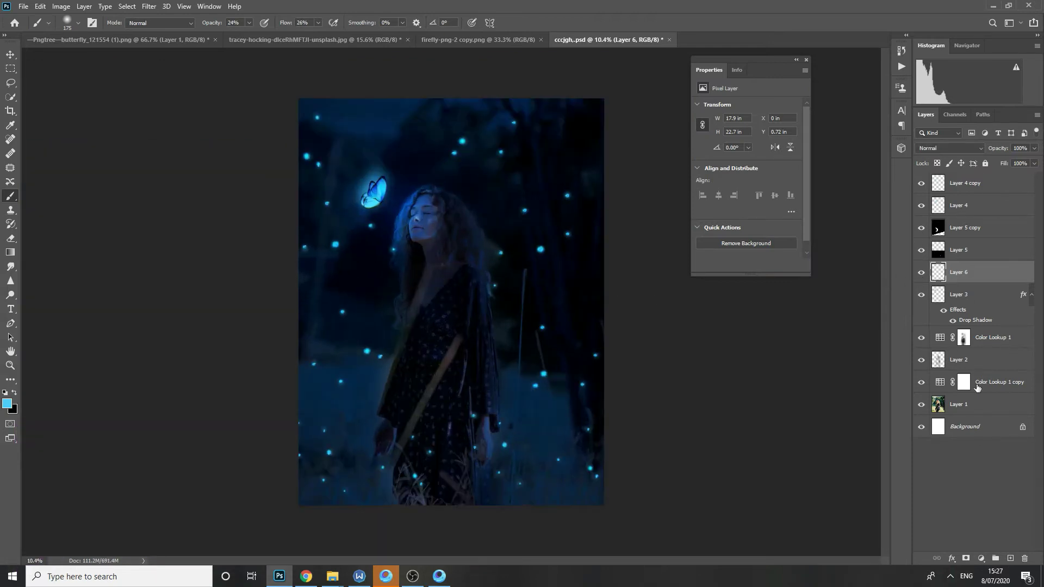
Step: Stamp all visible layers into merged Layer 4 copy 3 and pick a filter for it
key(ctrl+alt+a)
key(ctrl+j)
key(ctrl+e)
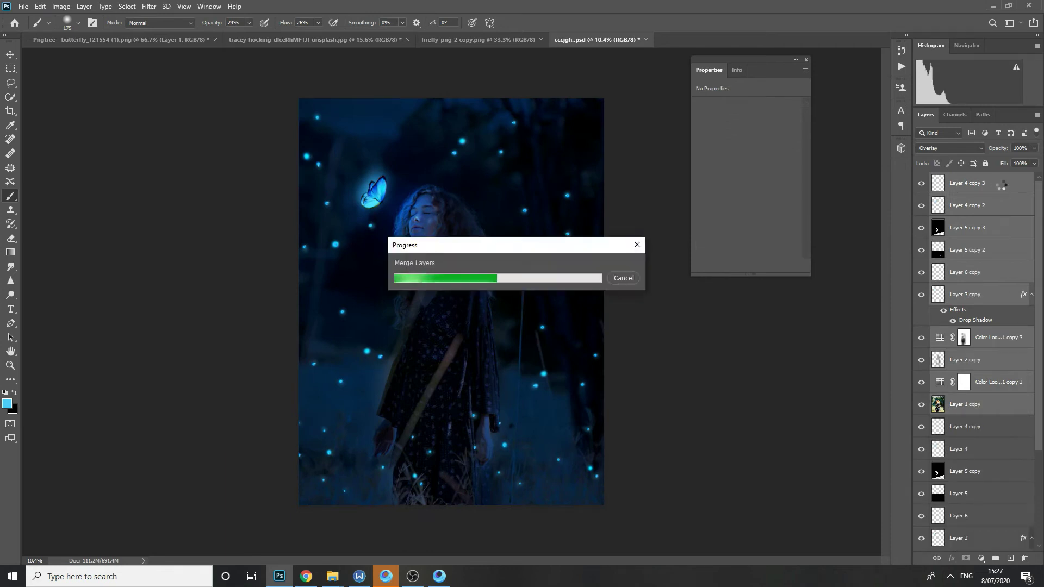
click(148, 6)
click(195, 72)
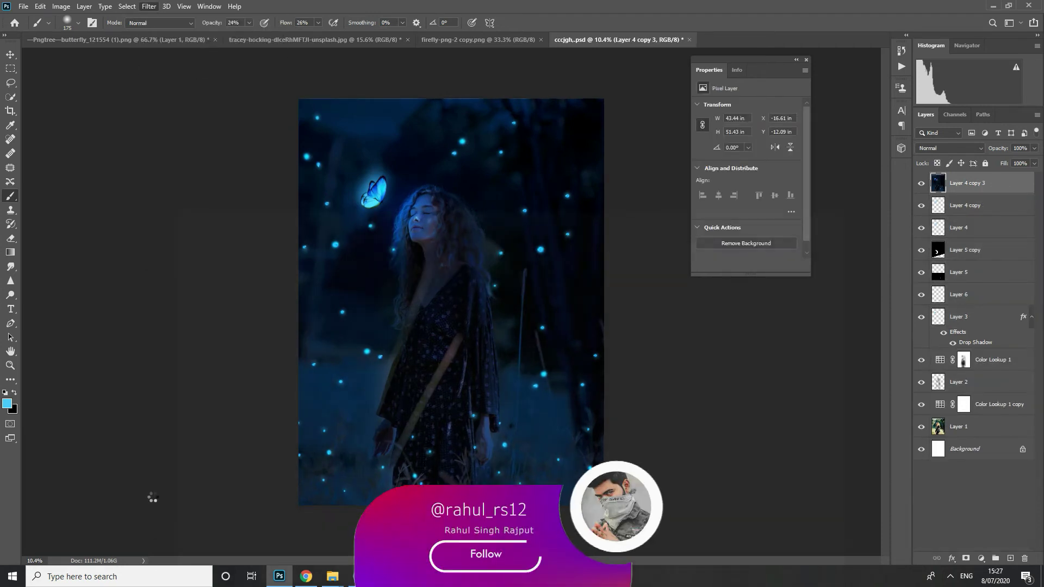
Step: Clear the Windows %temp% folder's files via a Windows search
click(154, 576)
text(%te)
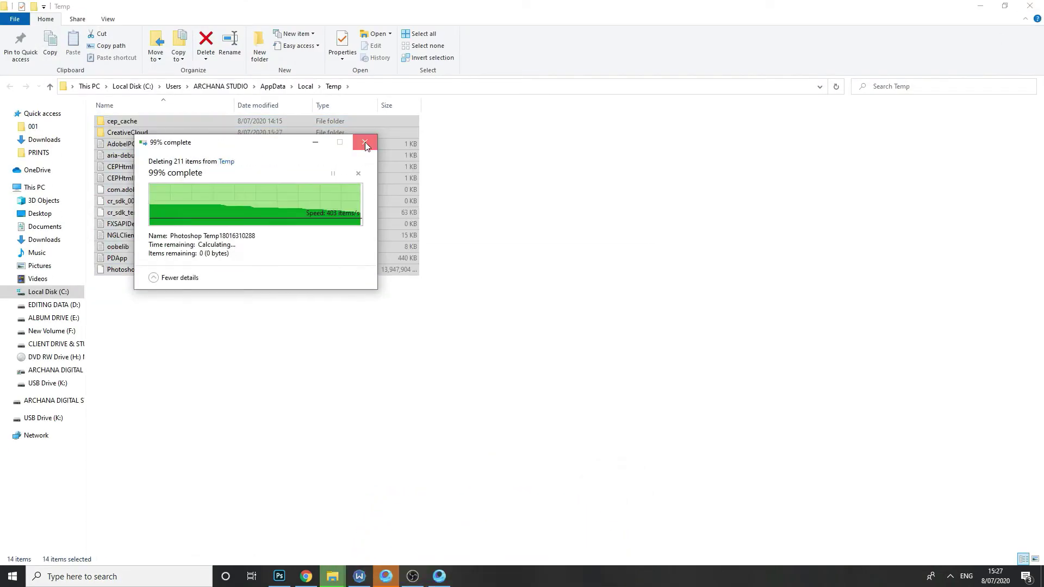
click(364, 143)
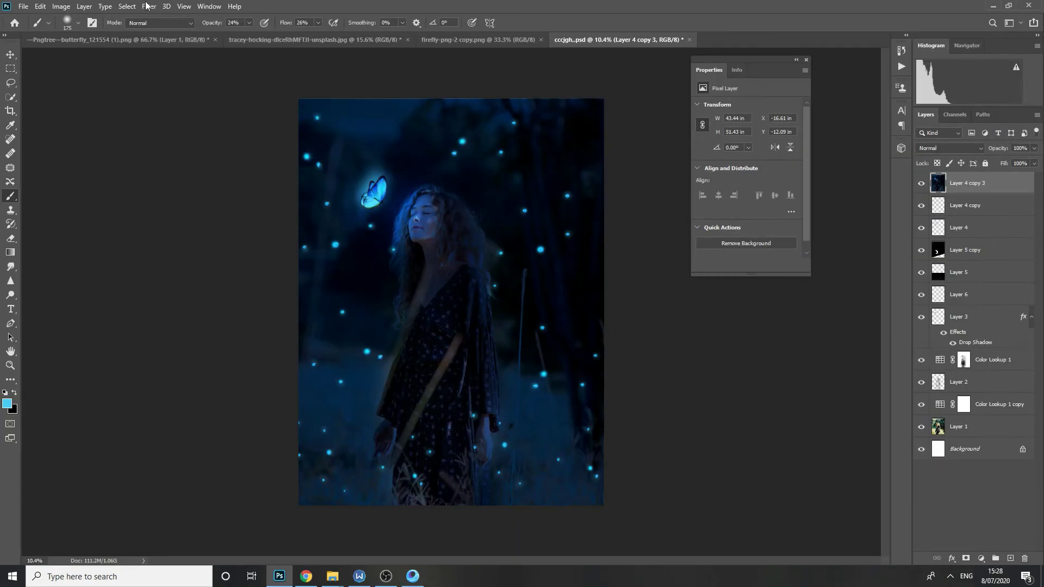
Step: Run Filter > Skylum Software > Luminar 4 on merged Layer 4 copy 3
click(149, 6)
click(267, 257)
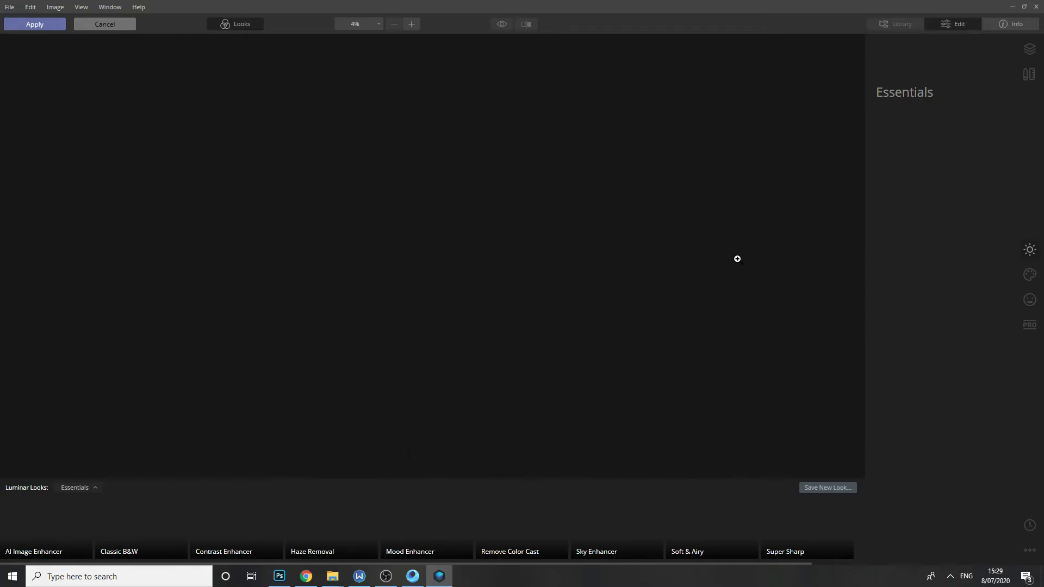
Step: Close the stray emulator window and return to the Luminar 4 editor
click(413, 576)
click(535, 305)
click(464, 213)
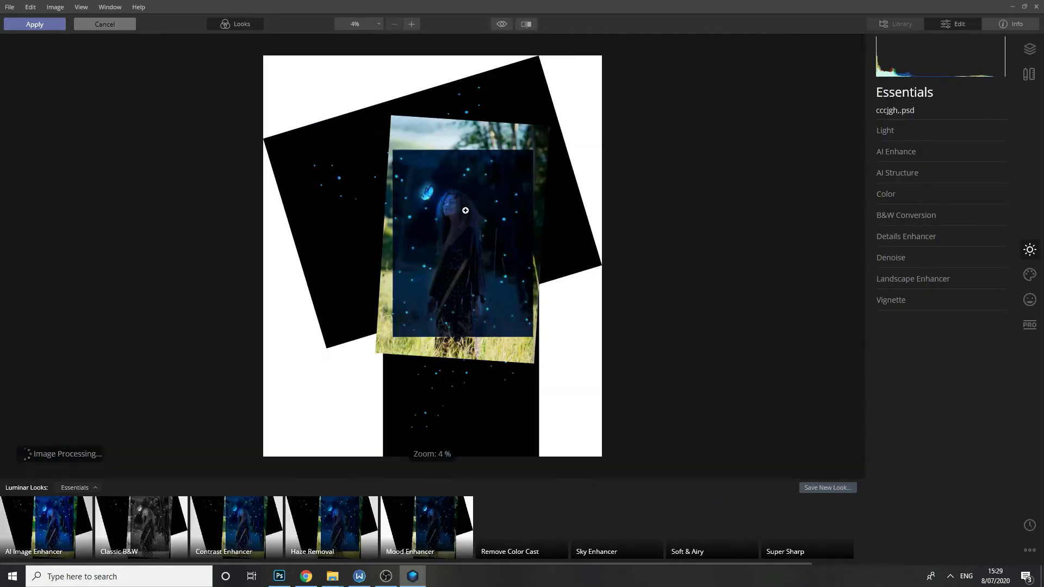
scroll(435, 283, down, 5)
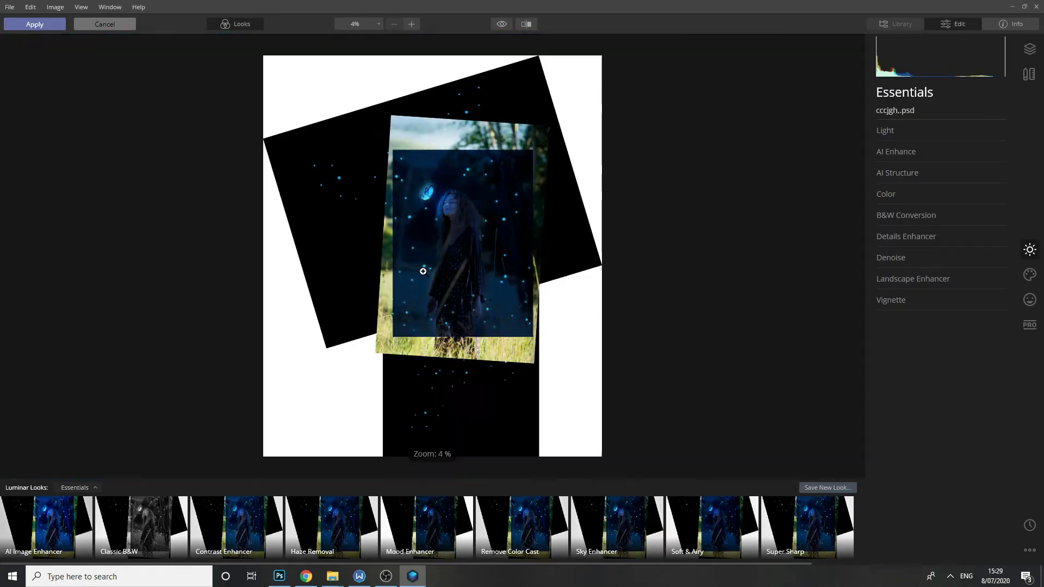
Step: Set Temperature -13, Tint -15, Exposure 0.57, Highlights -70, Shadows -17, Whites 18, Blacks -4, and tweak the curve
drag(903, 174, 938, 180)
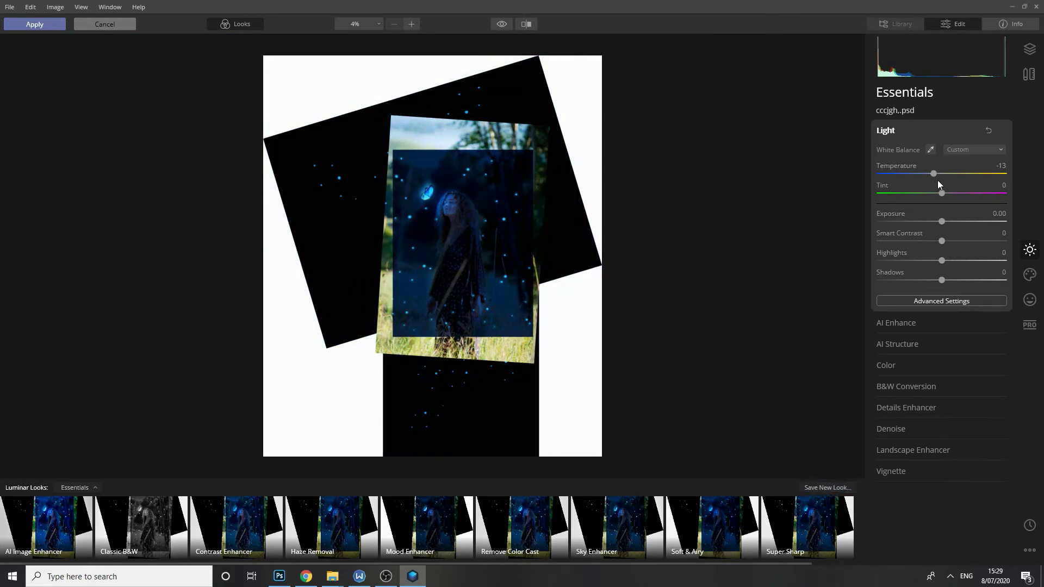
mouse_move(942, 222)
mouse_down()
mouse_move(955, 241)
mouse_move(899, 261)
mouse_move(931, 280)
mouse_up()
click(946, 301)
mouse_move(942, 323)
mouse_down()
mouse_move(953, 324)
mouse_move(922, 344)
mouse_move(940, 343)
mouse_up()
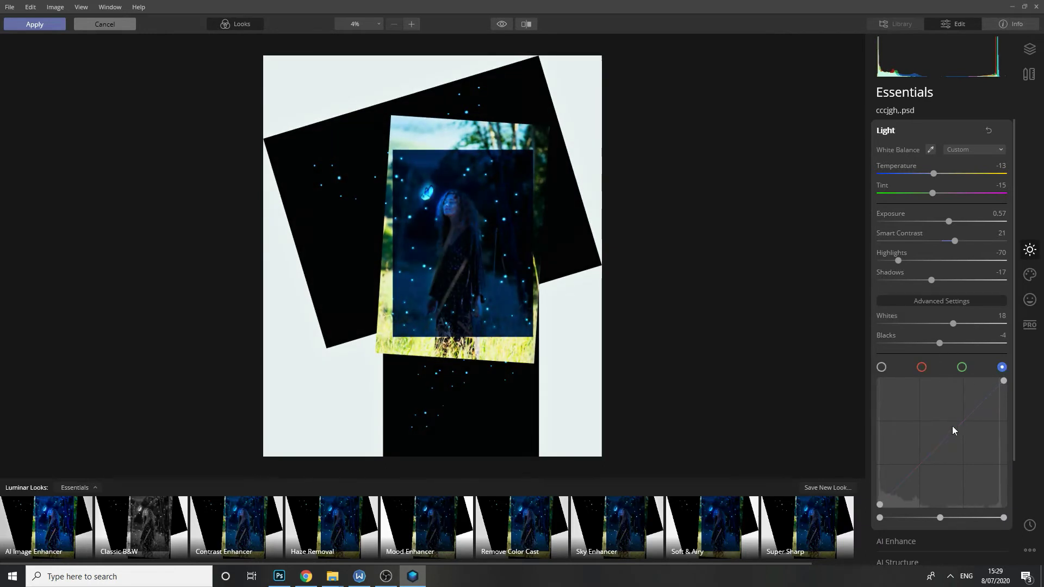
click(946, 442)
drag(1004, 381, 998, 386)
click(929, 301)
Step: Browse the AI Enhance adjustments and move to the Creative effect tools
click(897, 329)
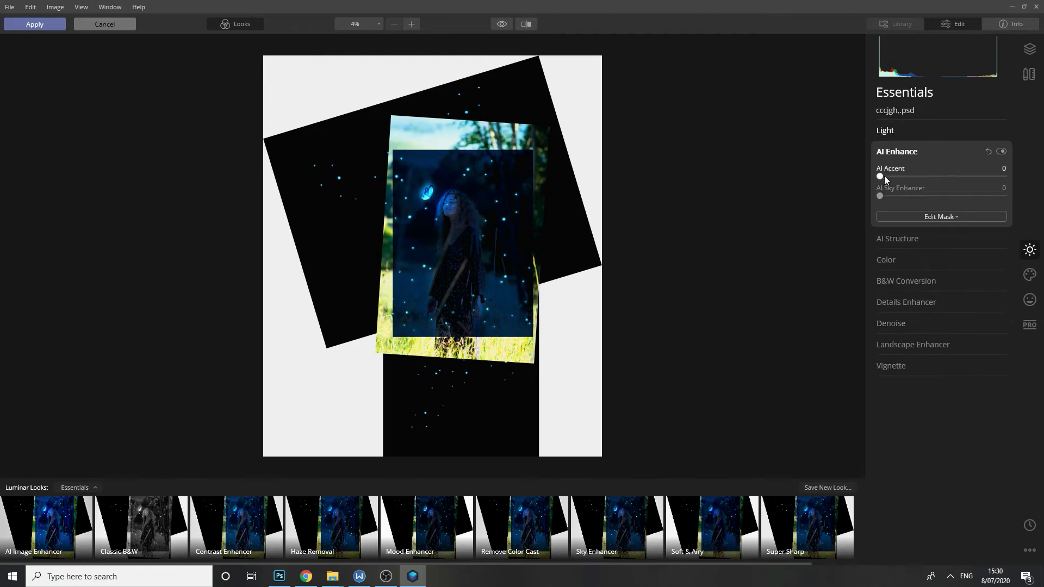
click(897, 238)
click(925, 172)
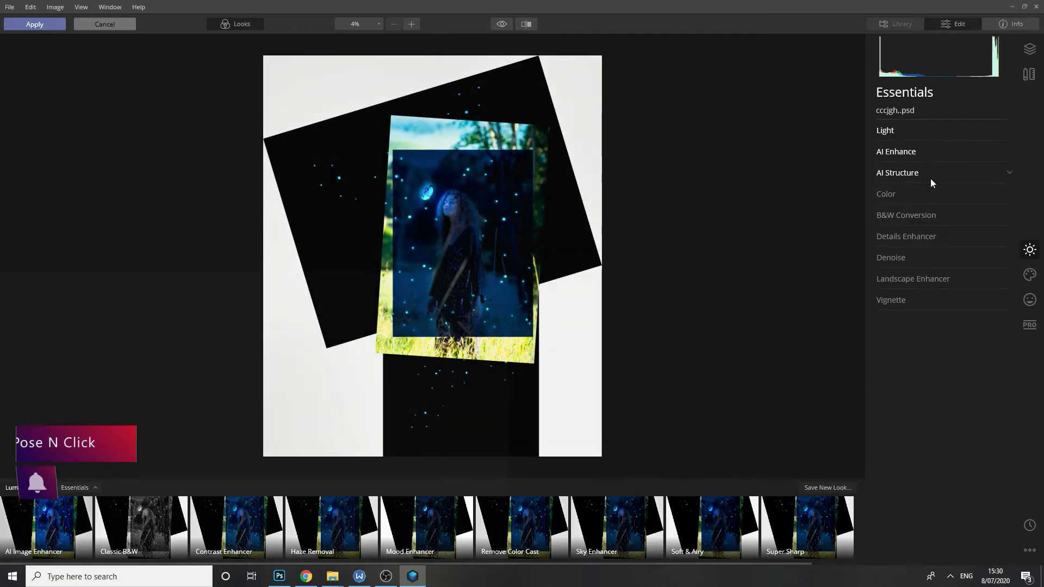
click(1029, 275)
Step: Add Dramatic, Mystical and Matte Look (amount 37) effects, viewing the portrait at 25%
click(893, 194)
click(535, 272)
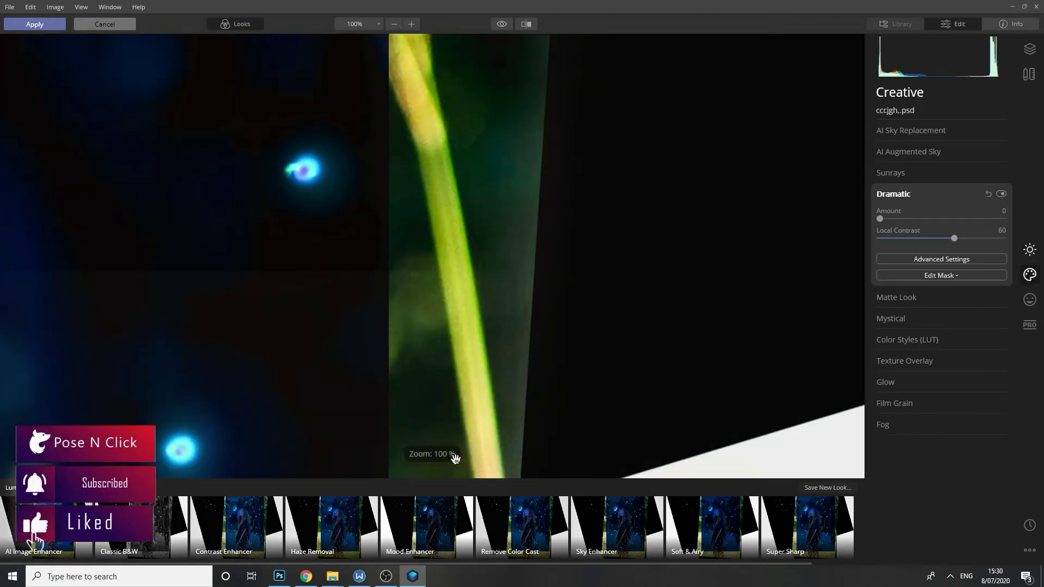
click(349, 37)
click(379, 24)
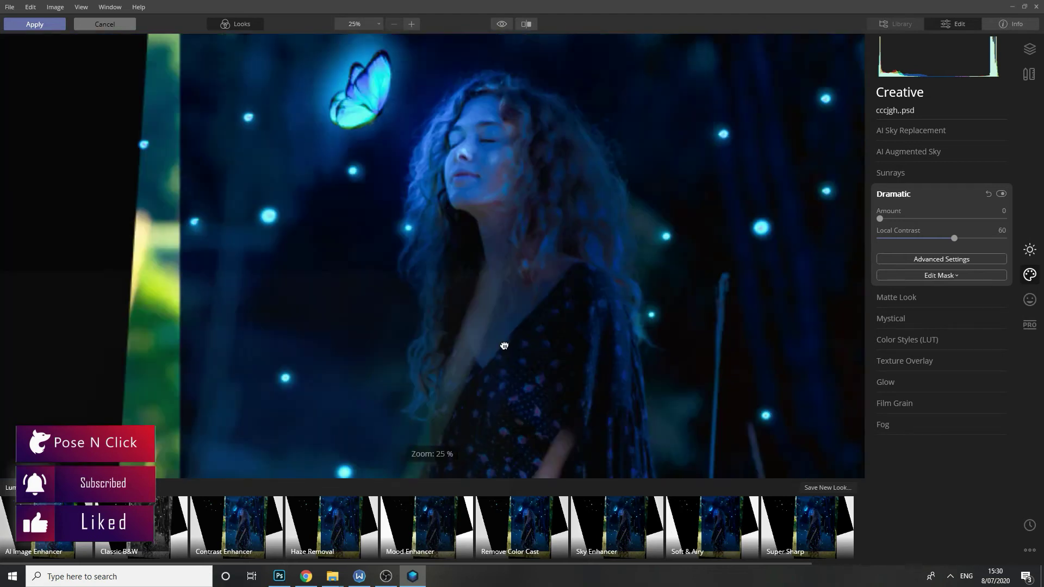
drag(929, 219, 897, 219)
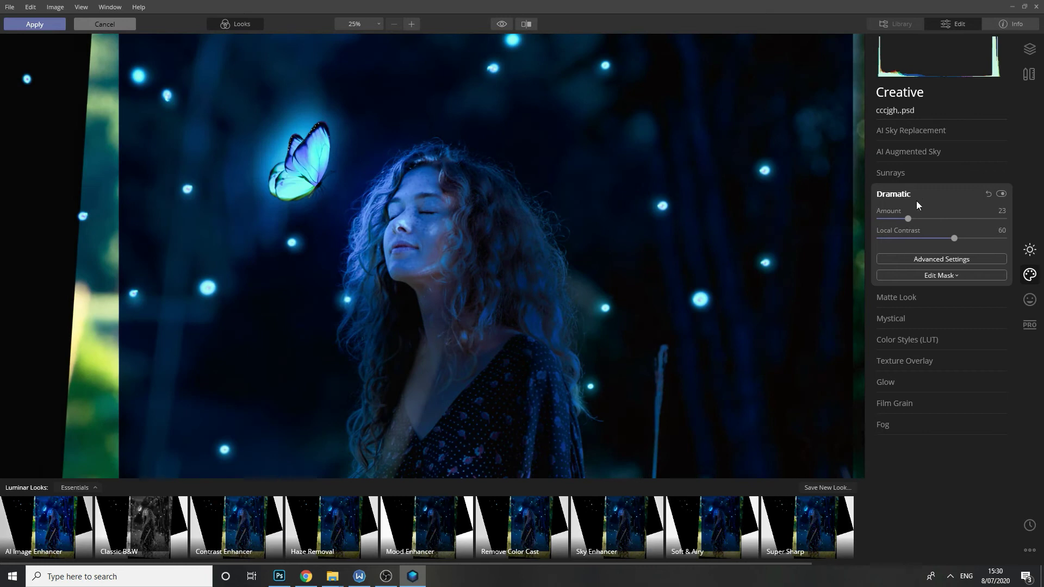
click(899, 195)
click(959, 270)
mouse_move(917, 261)
mouse_down()
mouse_move(948, 262)
mouse_move(947, 283)
mouse_up()
click(942, 216)
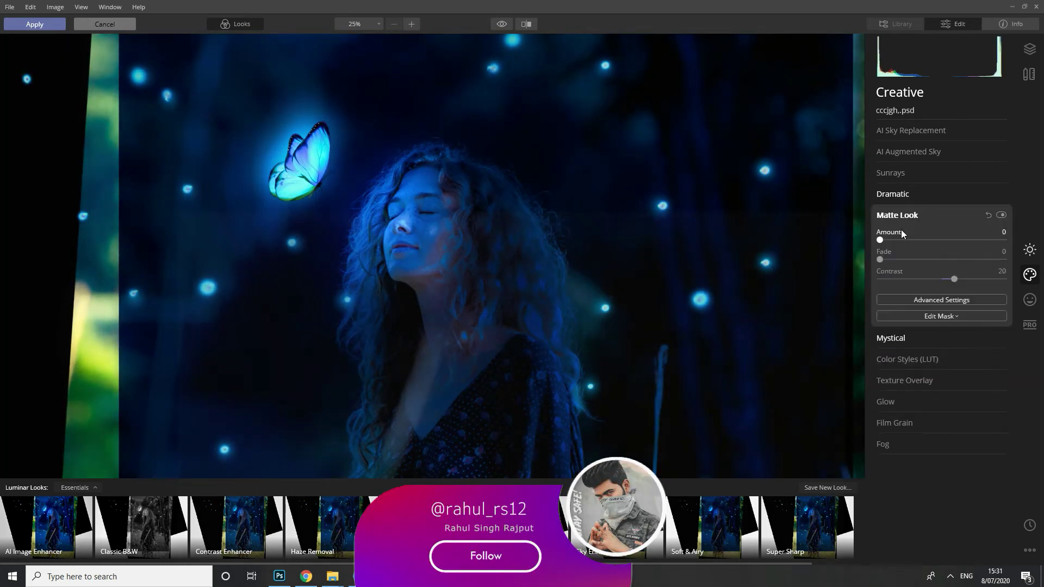
mouse_move(972, 240)
mouse_down()
mouse_move(925, 260)
mouse_move(973, 279)
mouse_up()
Step: Fine-tune Temperature to -11 and apply the Luminar grade back to Photoshop
key(ctrl+0)
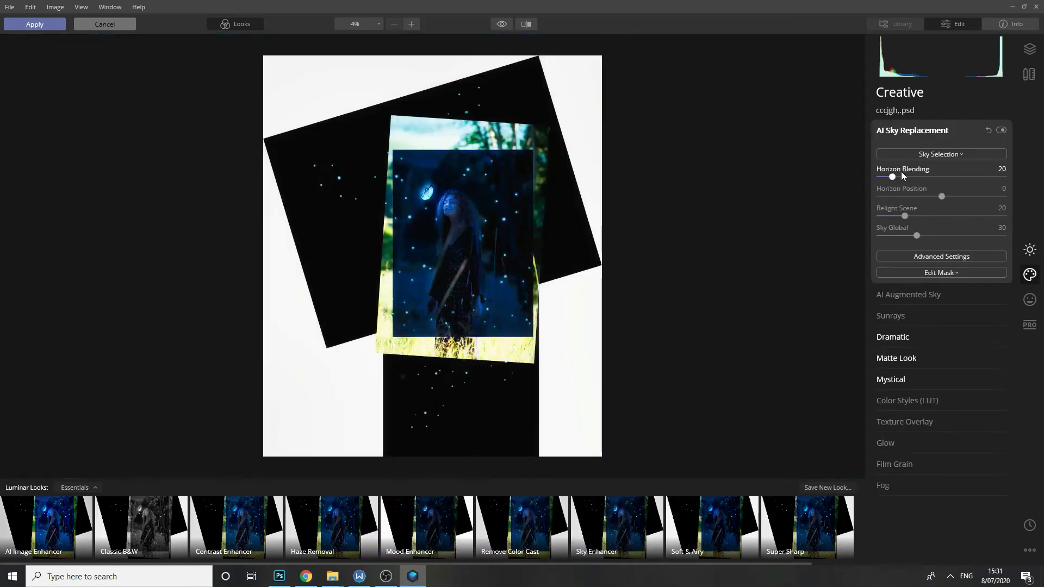
click(892, 130)
drag(946, 174, 935, 176)
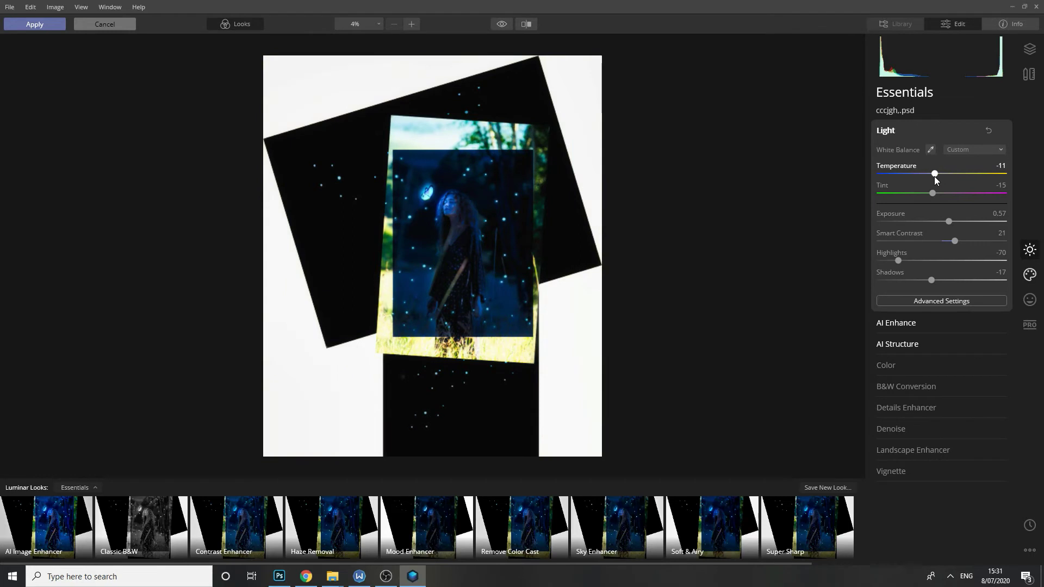
click(54, 29)
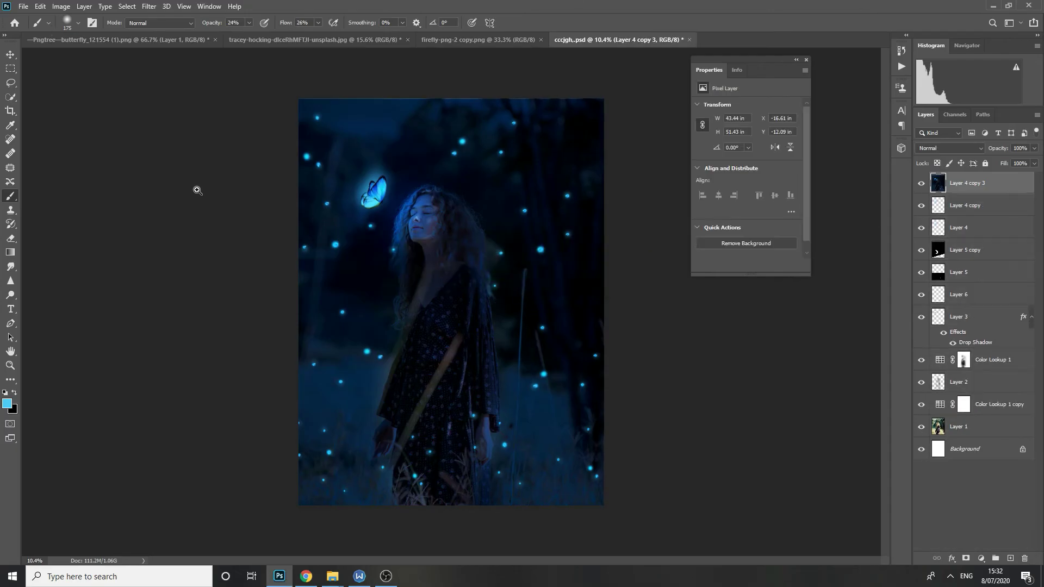
Step: Launch the Luminar 4 filter from Photoshop's Filter menu
scroll(400, 208, up, 5)
scroll(341, 261, down, 8)
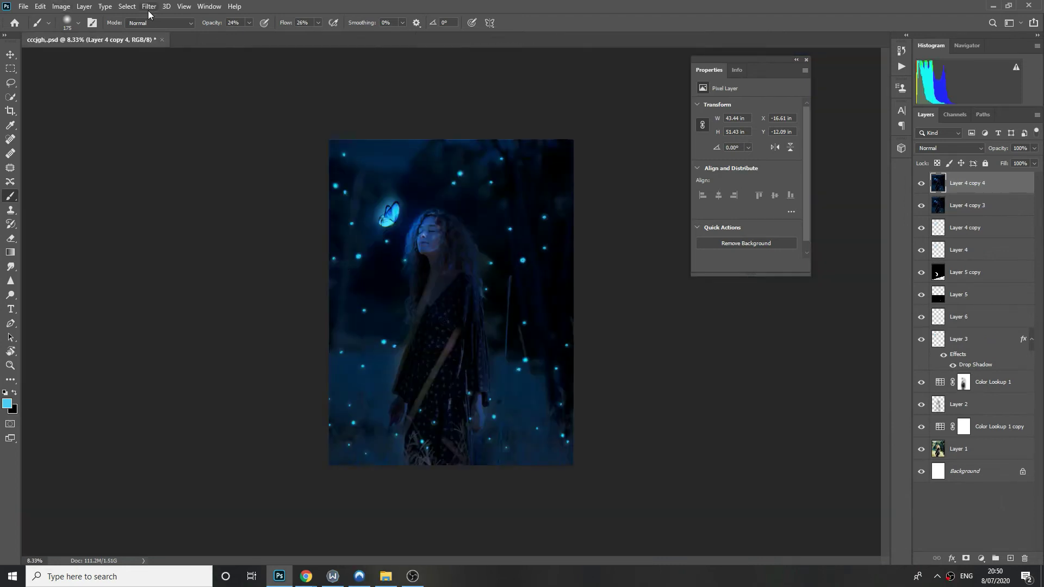
click(149, 8)
click(292, 260)
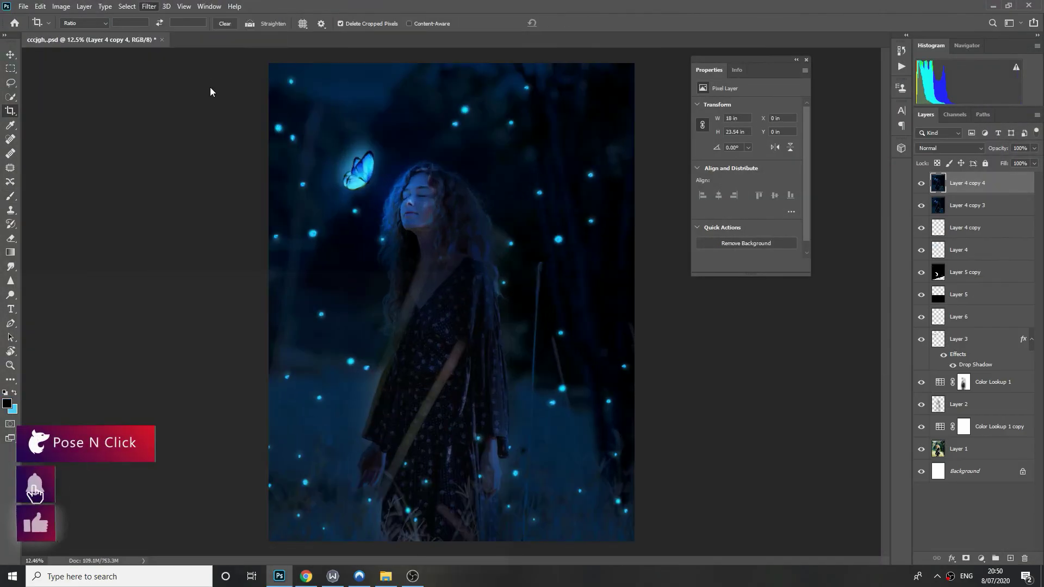
Step: In Camera Raw set Exposure +0.90, Contrast +20, Highlights -38 and Shadows -100
key(ctrl+shift+a)
mouse_move(918, 289)
mouse_down()
mouse_move(931, 288)
mouse_move(934, 309)
mouse_move(852, 340)
mouse_up()
mouse_move(917, 356)
mouse_down()
mouse_move(942, 357)
mouse_move(906, 373)
mouse_move(893, 356)
mouse_move(958, 374)
mouse_move(873, 399)
mouse_up()
Step: Lower vibrance and add a -43 post-crop vignette to darken the edges
drag(917, 459, 914, 459)
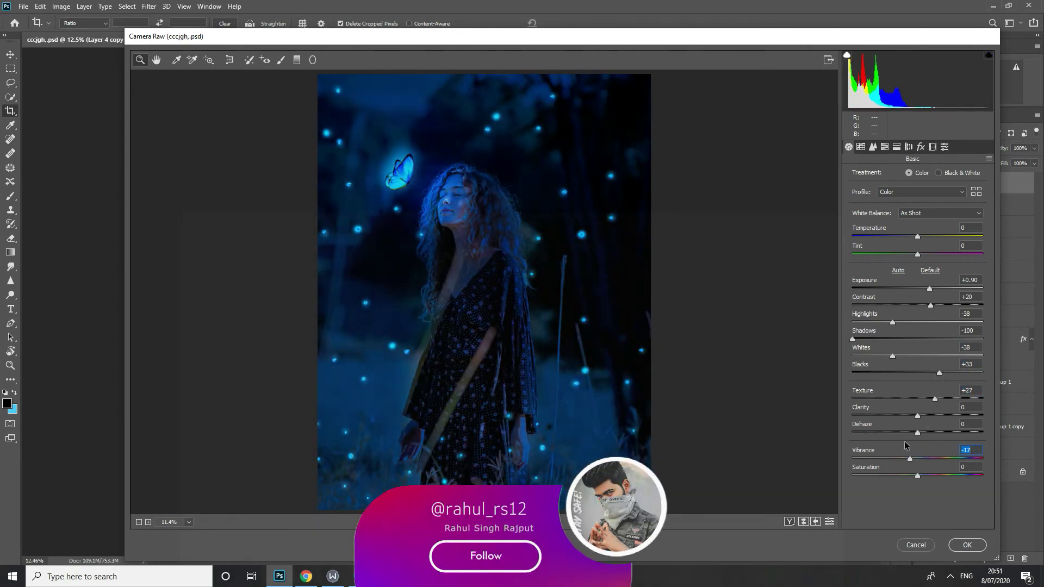
mouse_move(917, 237)
mouse_down()
mouse_move(933, 237)
mouse_move(879, 288)
mouse_move(885, 307)
mouse_up()
click(921, 147)
drag(921, 341, 982, 342)
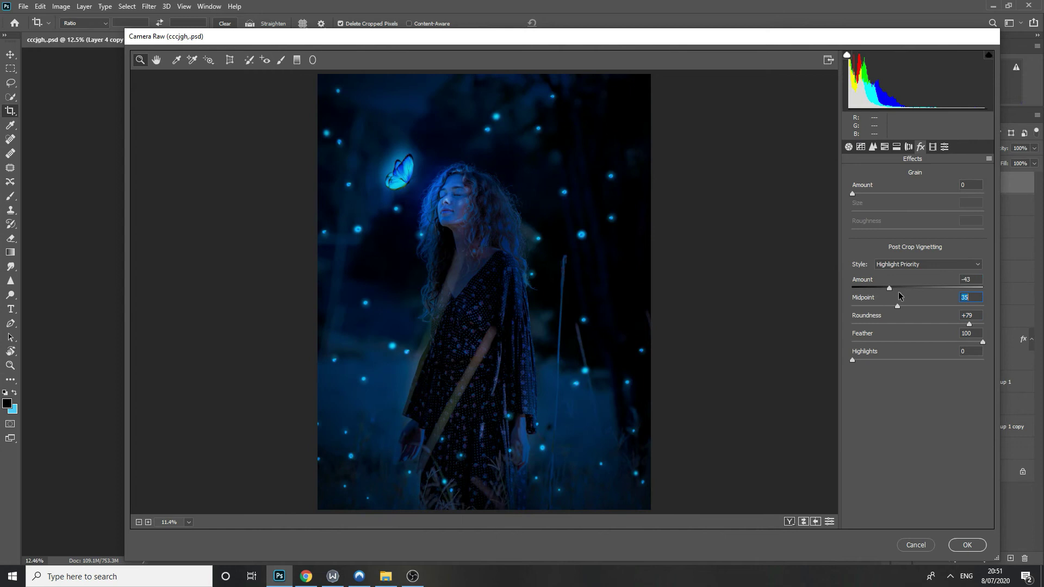
Step: Slightly desaturate the blues in HSL and apply the Camera Raw grade
click(910, 147)
click(884, 146)
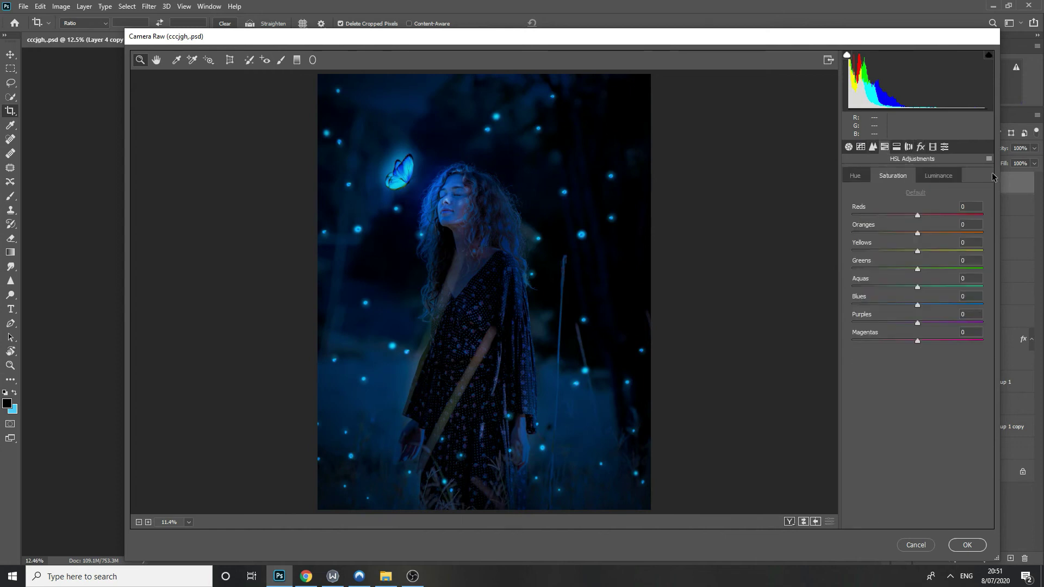
drag(926, 306, 913, 299)
click(967, 545)
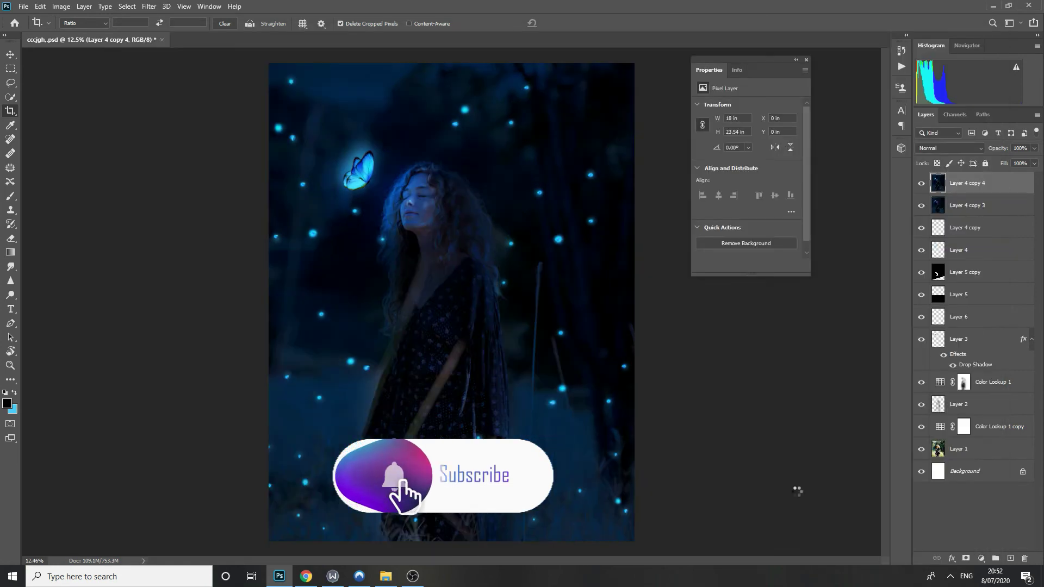
Step: Zoom out and run Filter > Skylum Software > Luminar 4 on Layer 7
key(ctrl+minus)
key(ctrl+minus)
key(ctrl+minus)
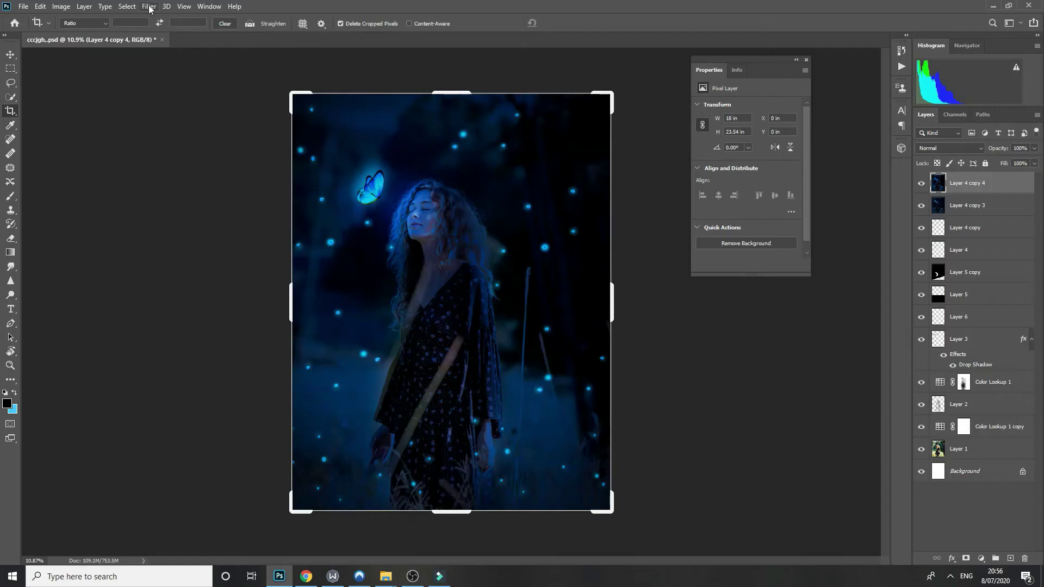
click(148, 6)
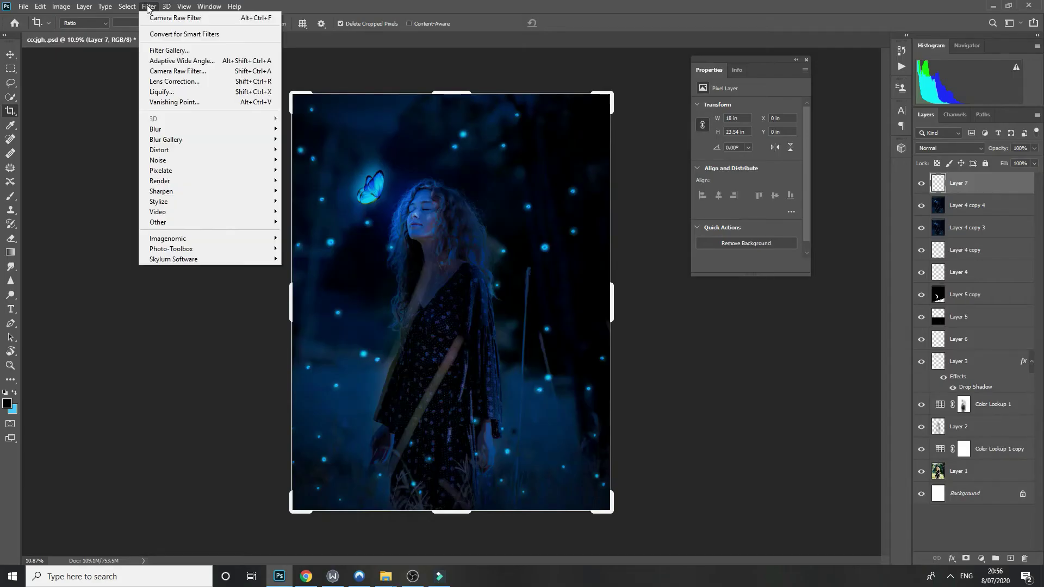
click(306, 254)
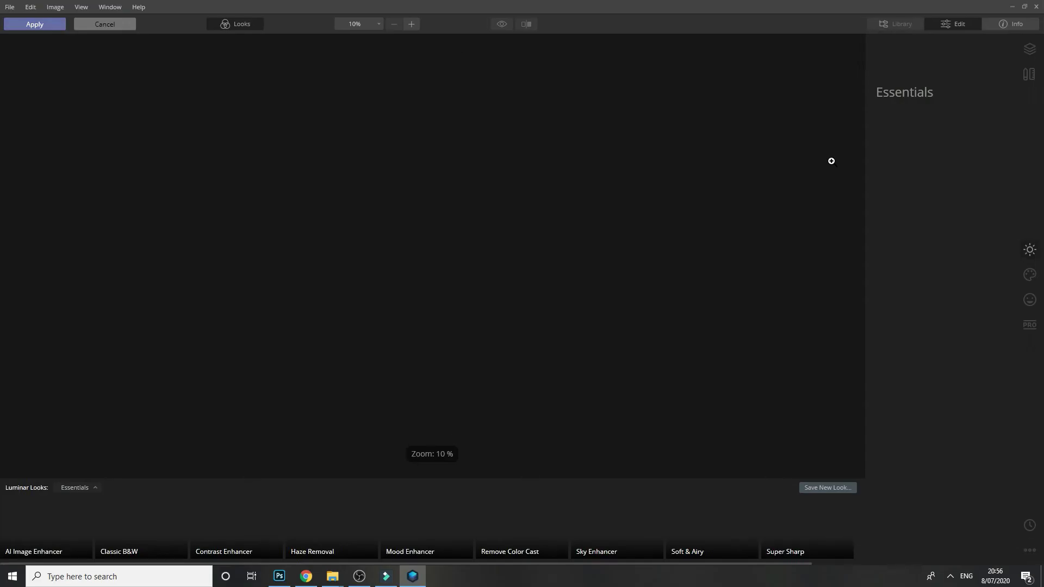
Step: Set the white balance by sampling spots with the Light white-balance picker
click(601, 273)
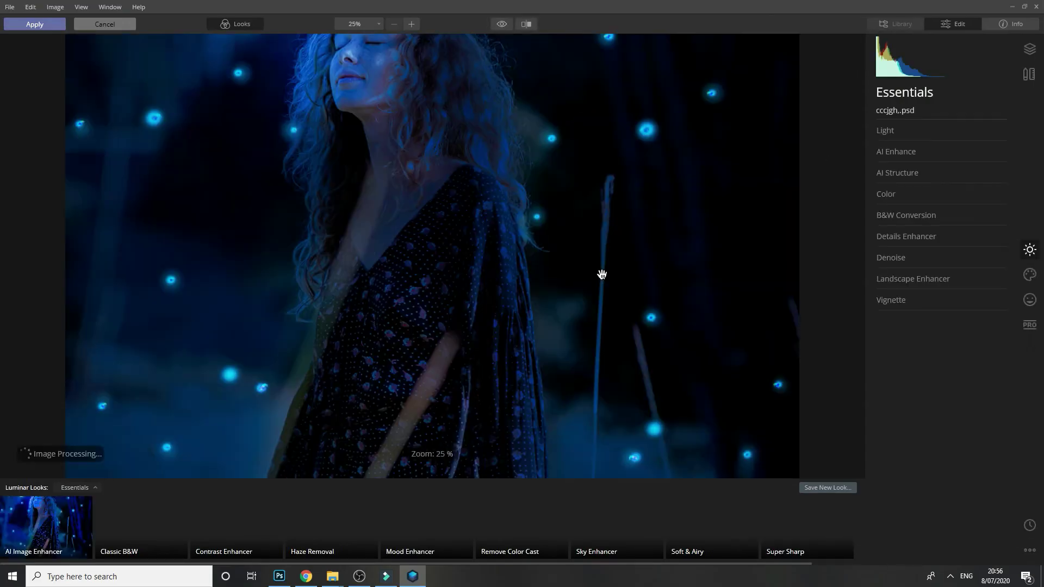
click(565, 366)
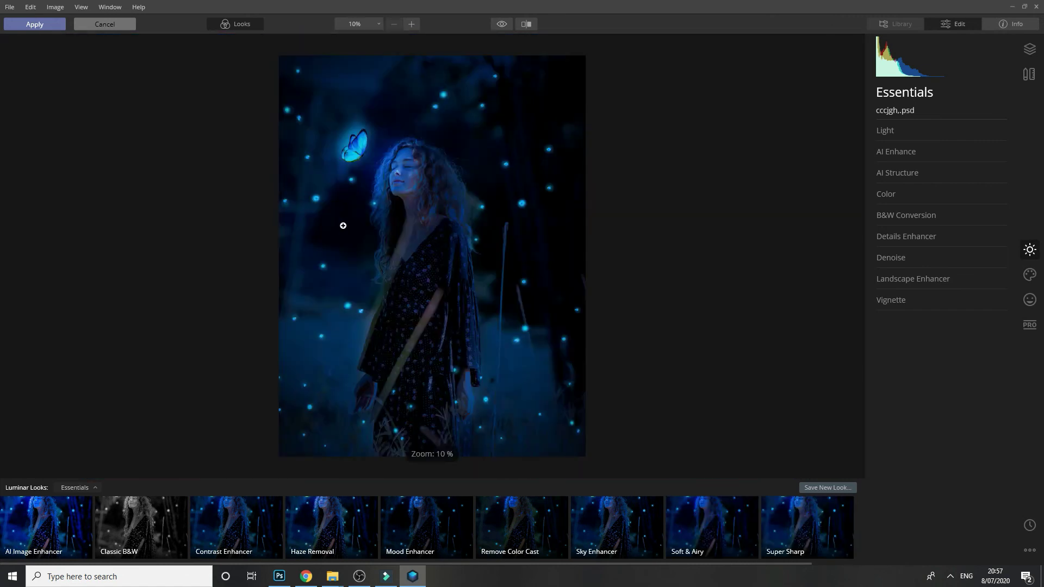
click(929, 131)
click(930, 149)
click(385, 164)
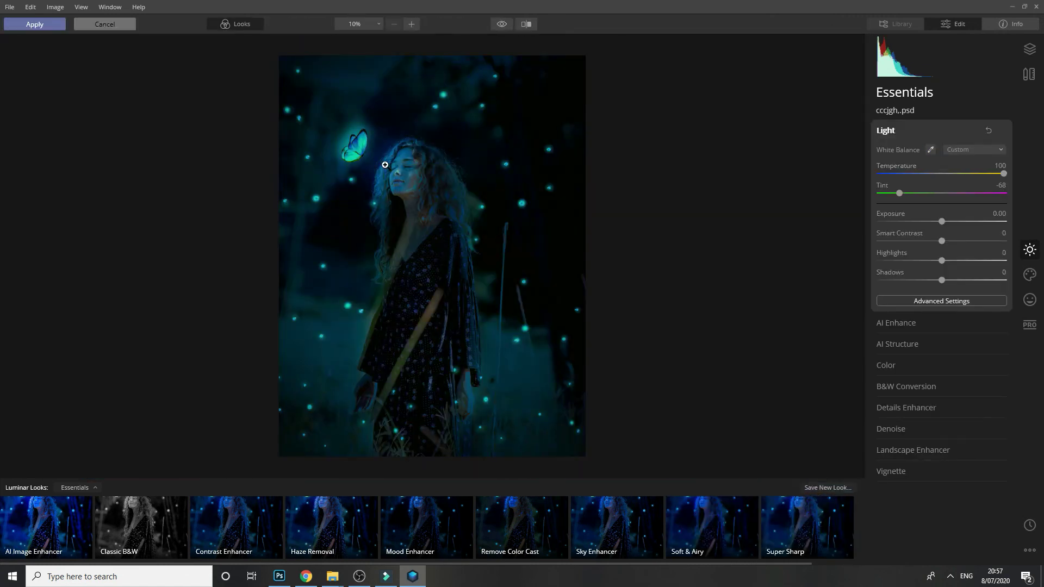
click(380, 170)
Step: Set Temperature 13 and Exposure 0.48, add contrast, adjust highlights, raise whites, deepen blacks
drag(931, 174, 951, 174)
mouse_move(942, 221)
mouse_down()
mouse_move(957, 241)
mouse_move(911, 261)
mouse_move(943, 260)
mouse_move(924, 280)
mouse_up()
click(942, 301)
drag(942, 324, 948, 323)
drag(942, 343, 928, 343)
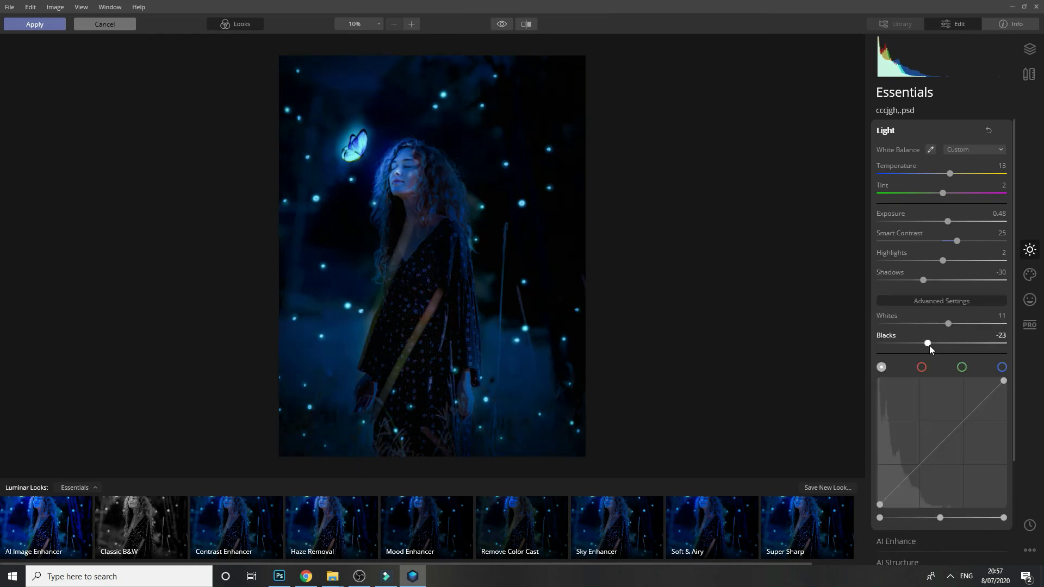
Step: Add AI Structure 22, Vibrance 6 and a Mystical effect at Amount 41, Shadows 56
click(925, 130)
click(924, 172)
drag(941, 197, 956, 198)
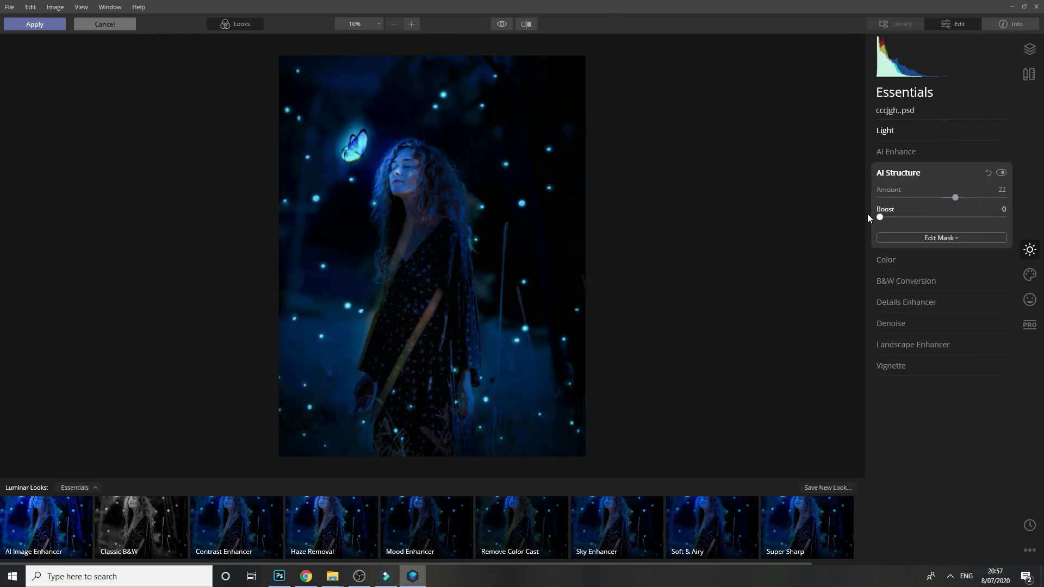
click(892, 260)
drag(942, 239, 946, 238)
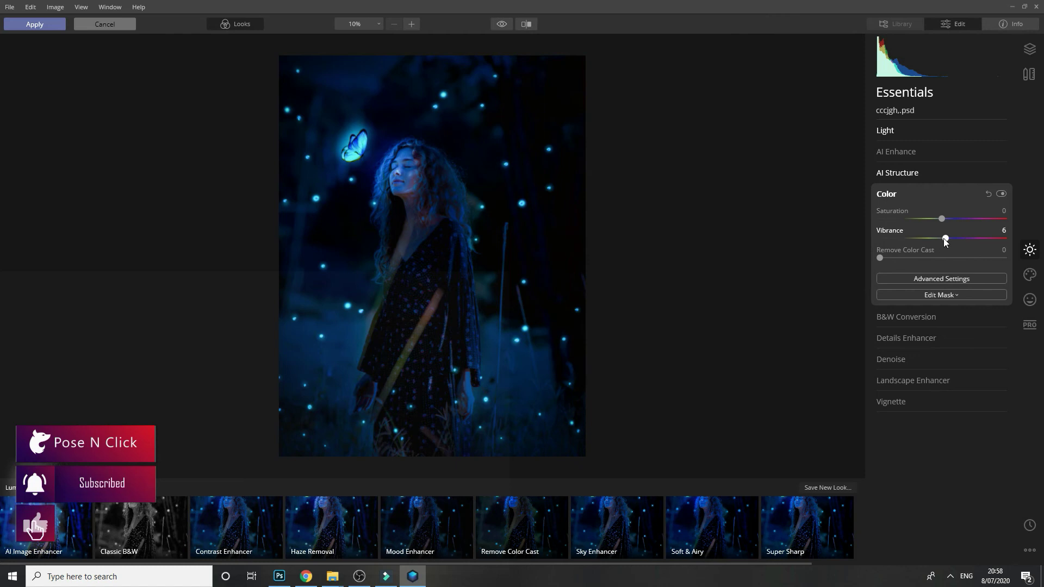
click(892, 194)
click(1030, 274)
drag(905, 261, 952, 270)
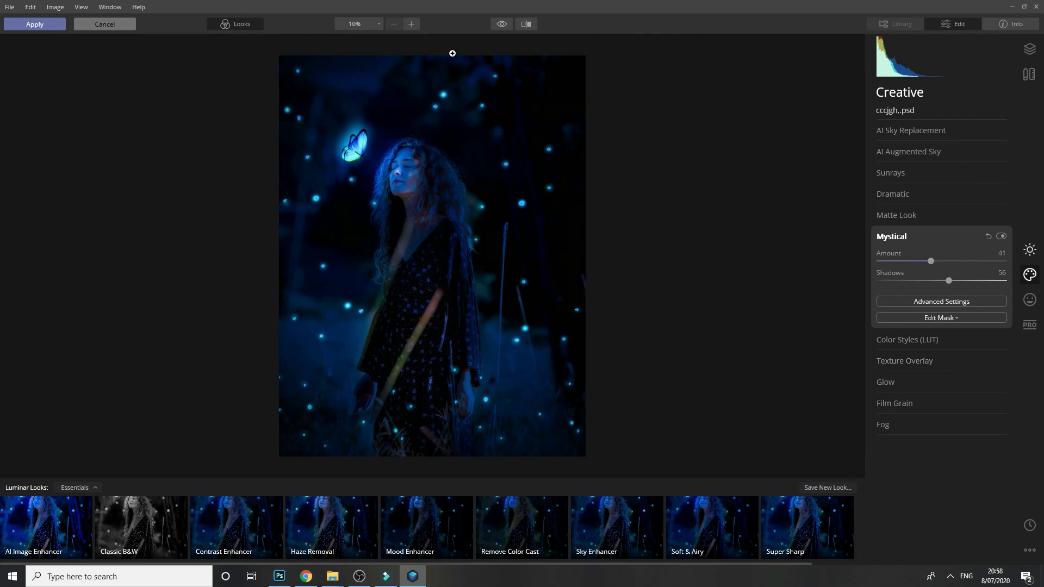
Step: Apply the Luminar edits so the regraded night portrait returns as Layer 7
click(34, 24)
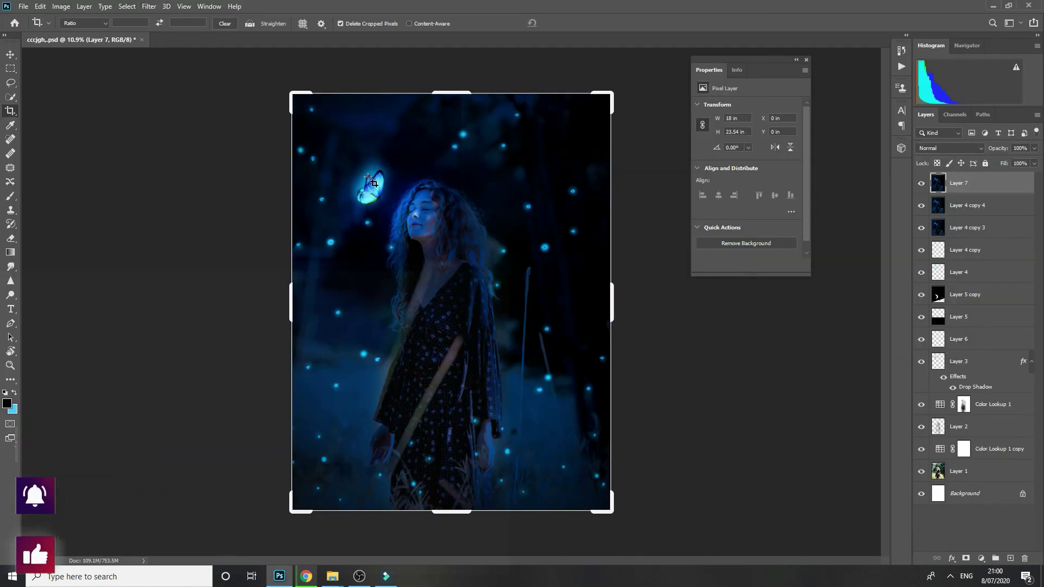
Step: Hide Layer 7, Layer 4 copy, Layer 4 and Color Lookup 1 copy to compare
click(922, 184)
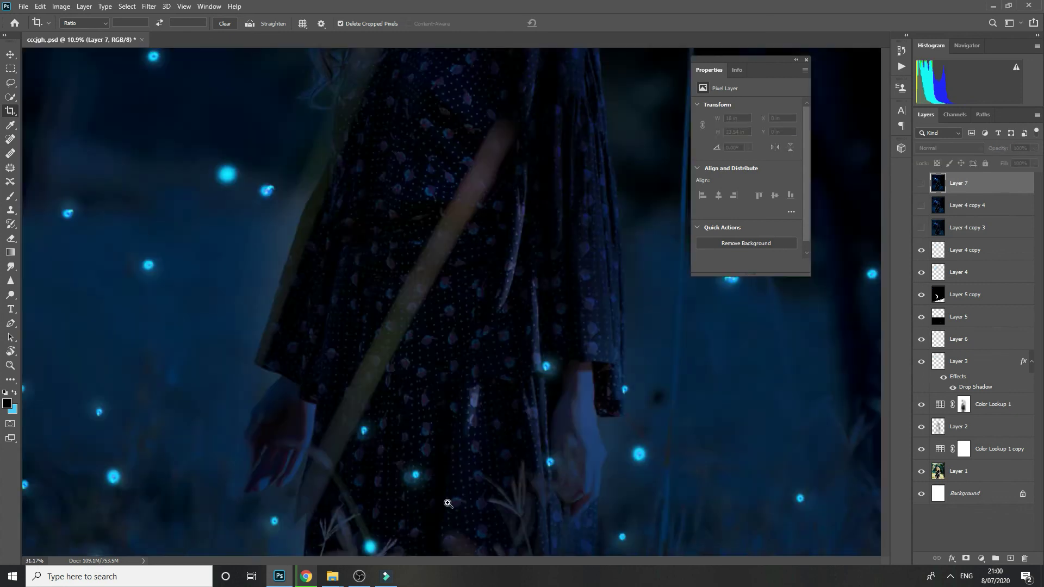
key(v)
click(922, 320)
click(963, 295)
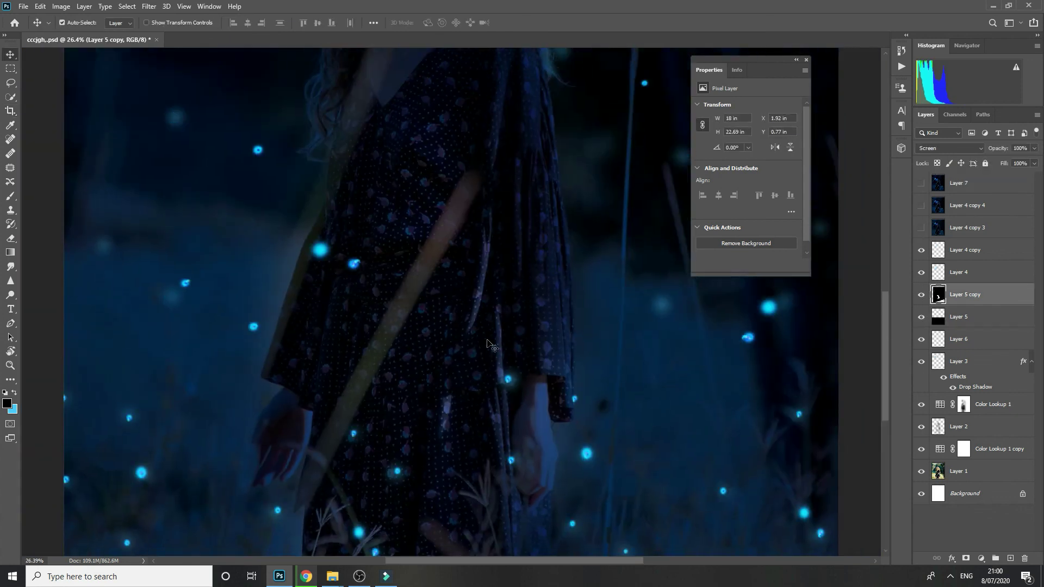
drag(921, 250, 921, 272)
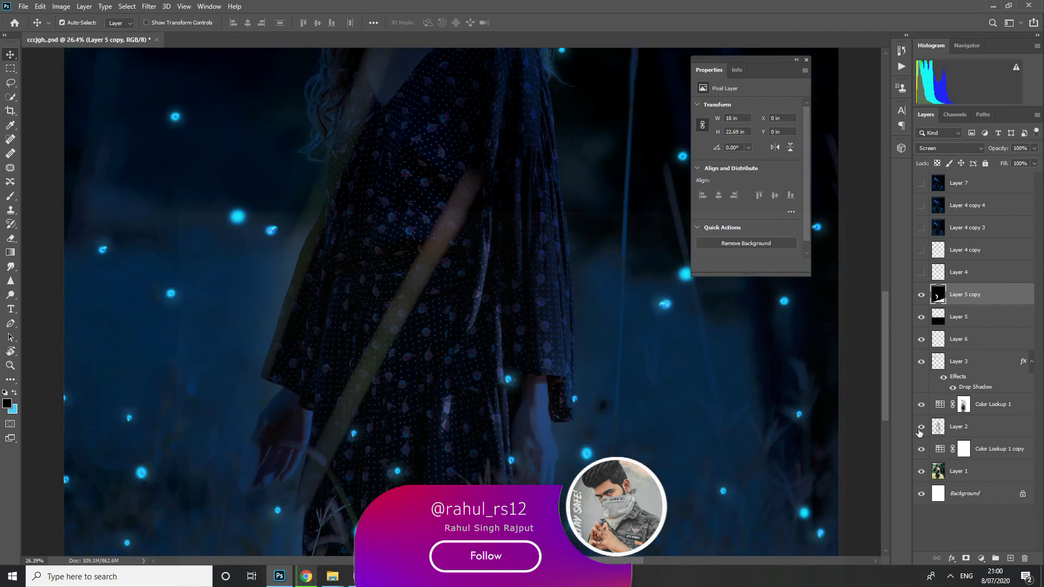
click(922, 449)
key(ctrl+minus)
key(ctrl+minus)
key(ctrl+minus)
Step: Show all layers again and target the Color Lookup 1 mask with the Brush
alt+click(922, 452)
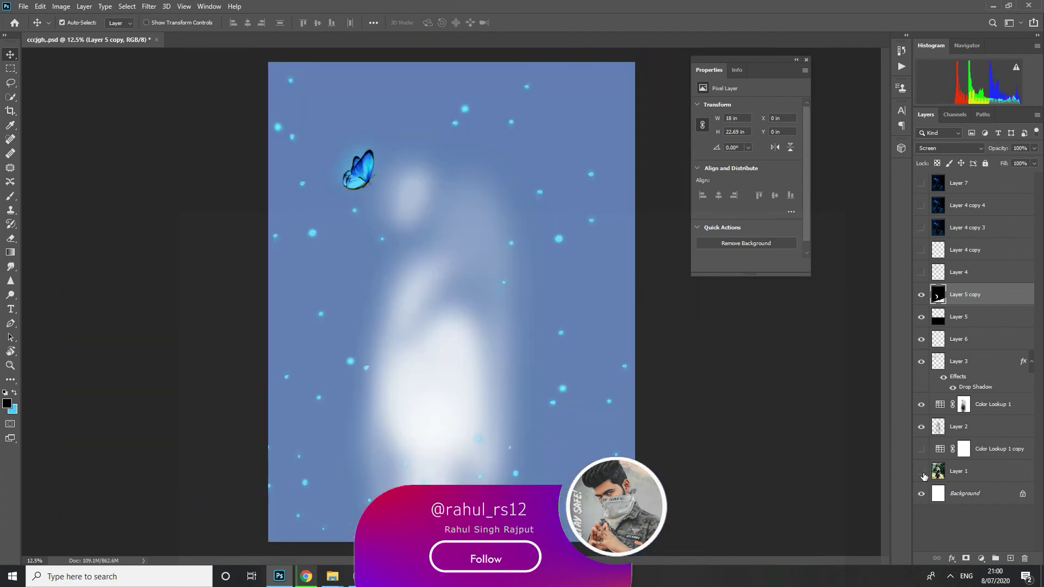
alt+click(919, 404)
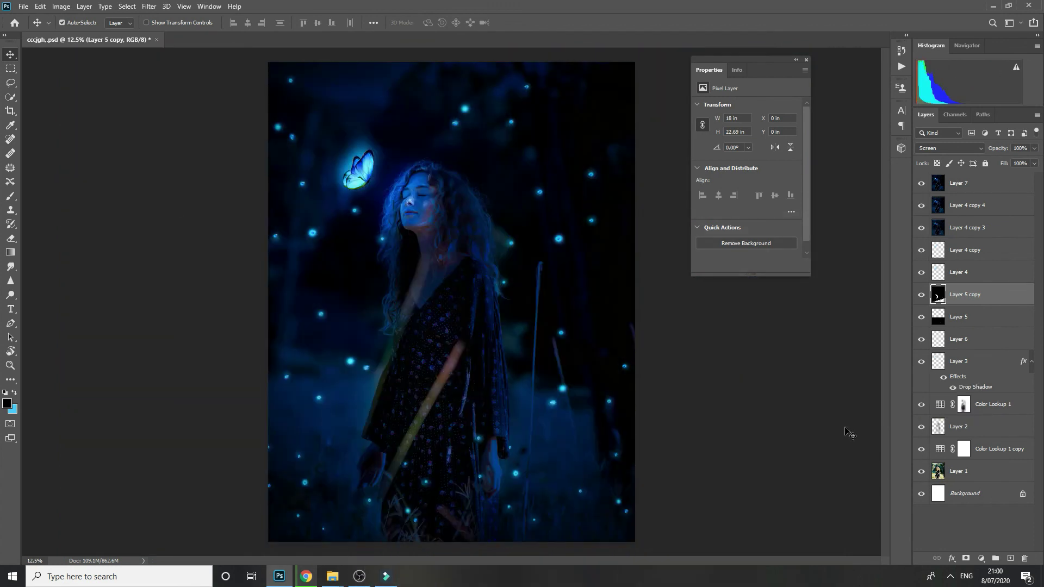
scroll(669, 396, down, 3)
scroll(669, 396, up, 3)
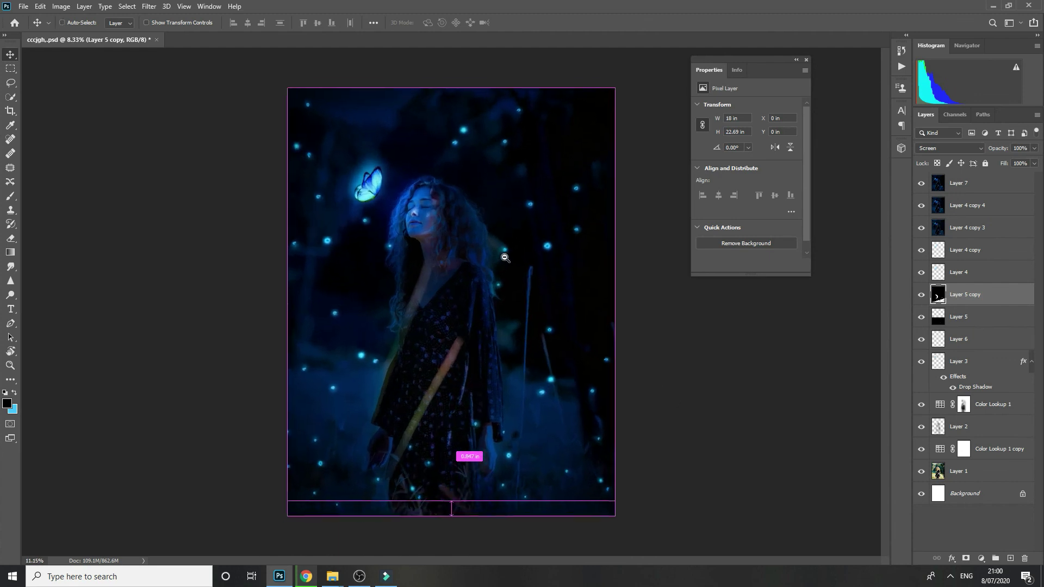
click(978, 403)
key(b)
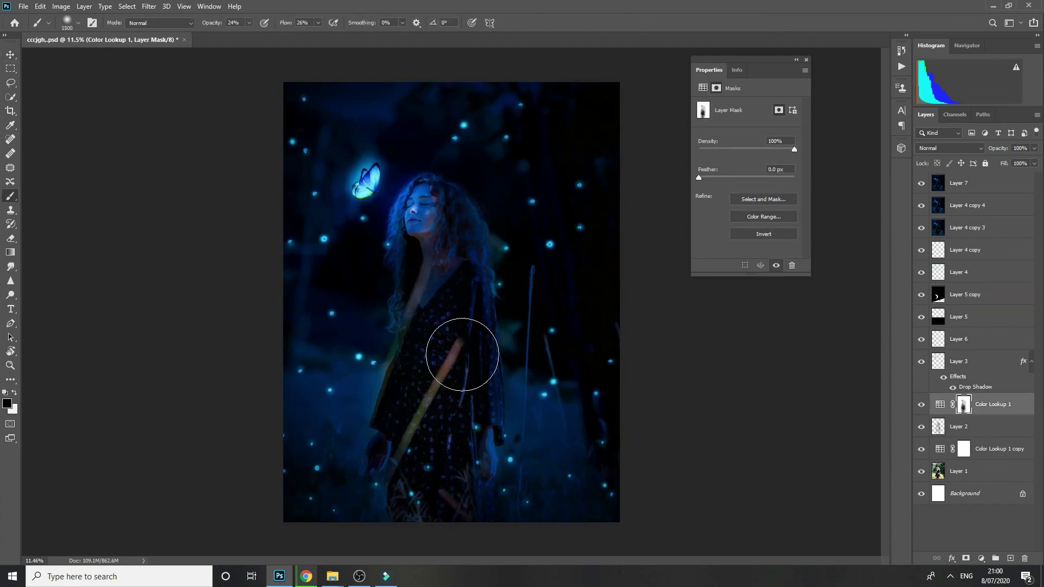
click(960, 427)
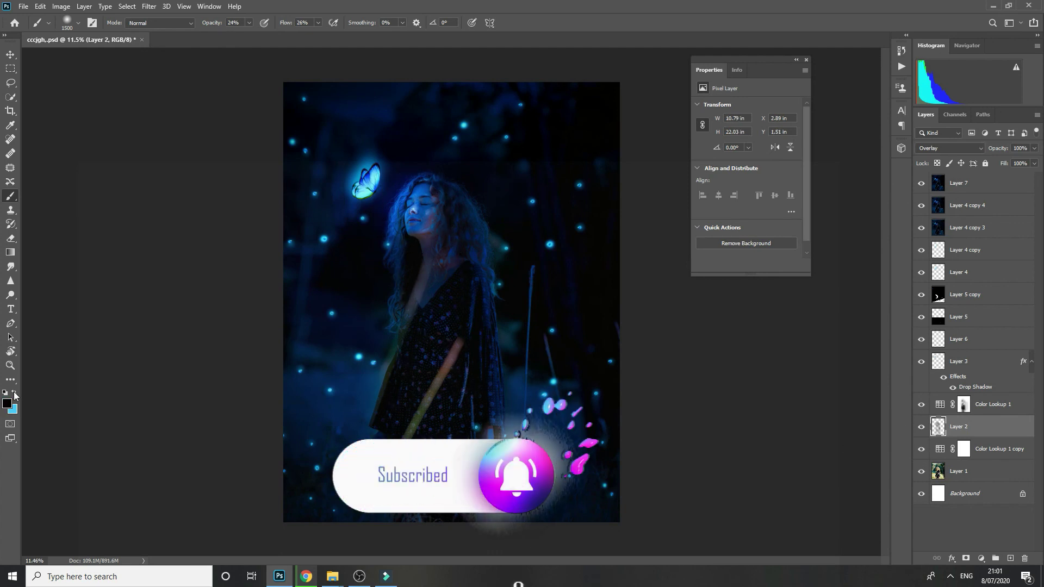
key(c)
key(b)
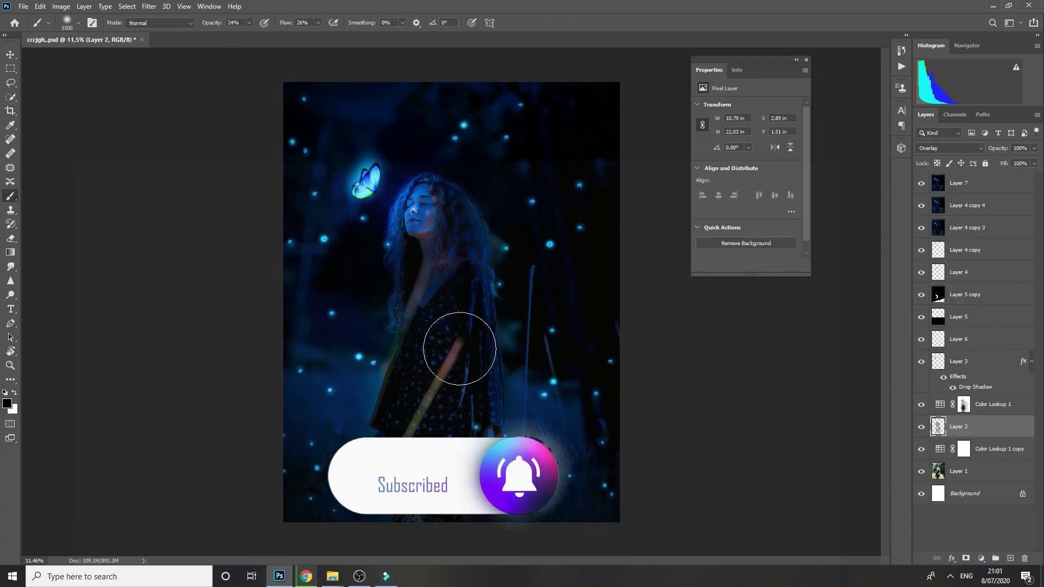
click(940, 404)
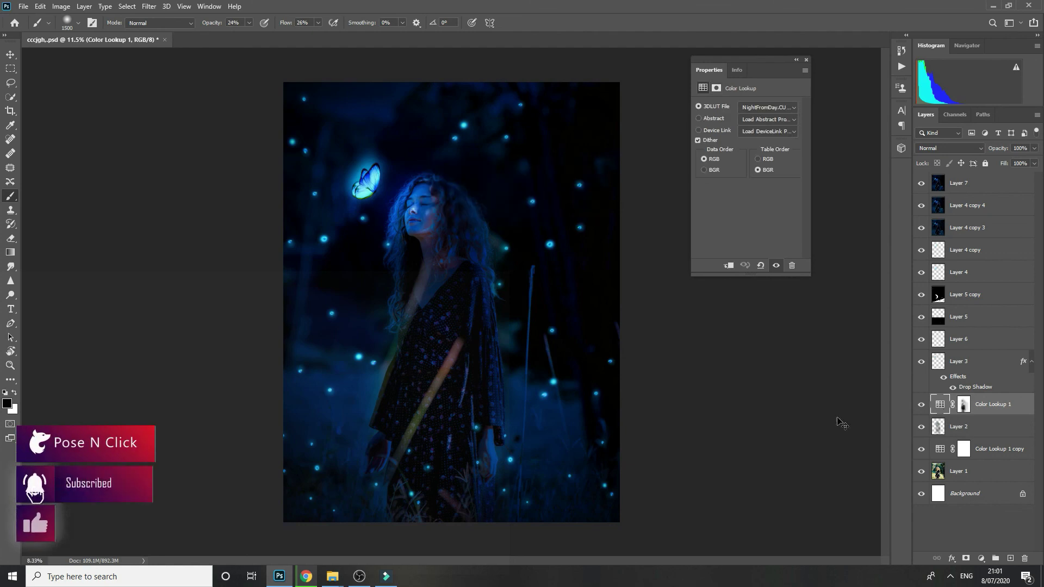